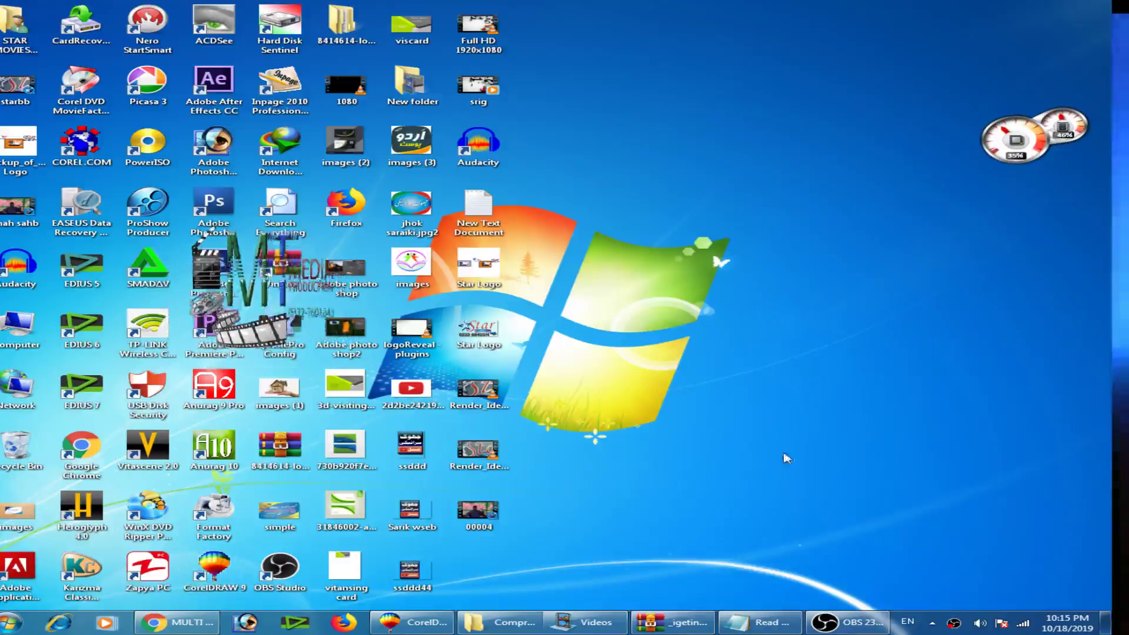
Switch to Chrome and view the MULTI TOUCH MEDIA Facebook page
left_click(199, 622)
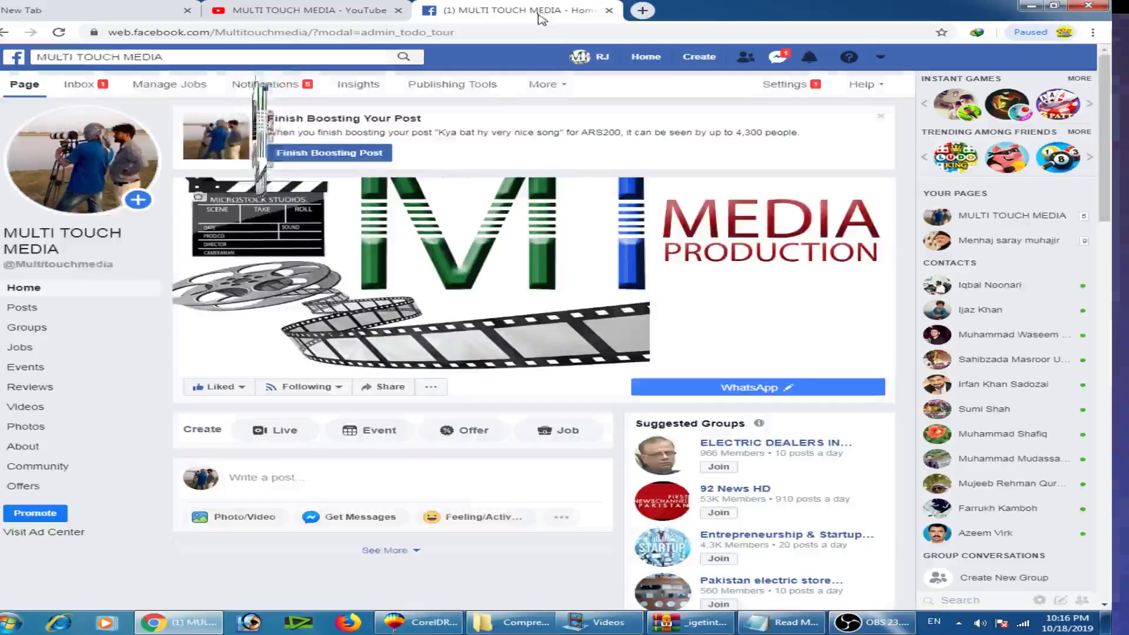
left_click(526, 10)
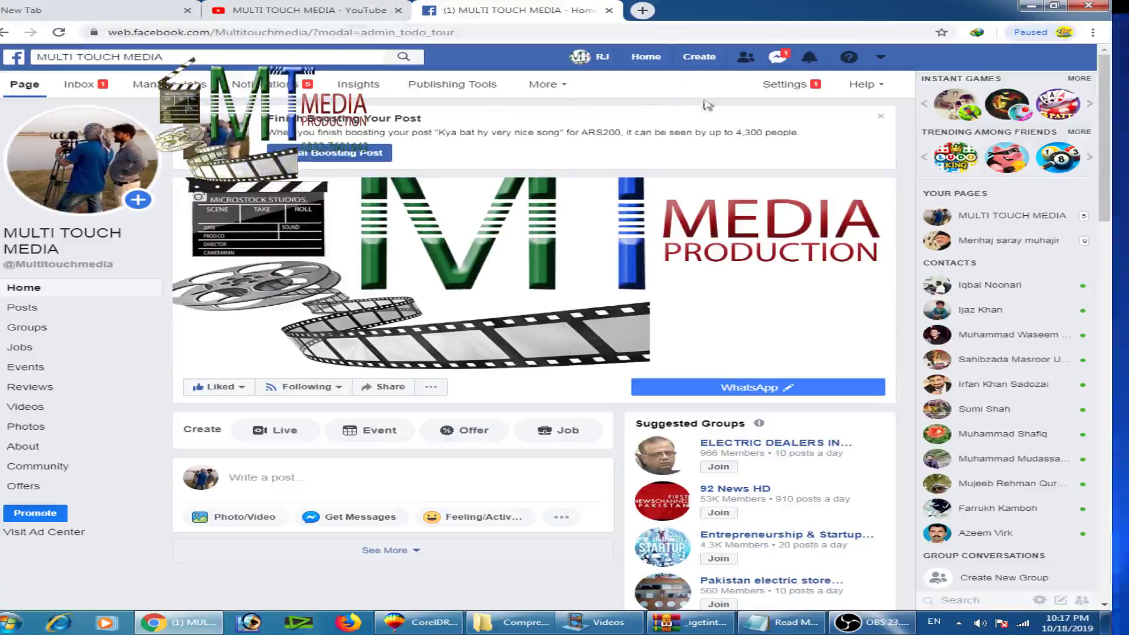
Search Google for "kamyab jawan program online application" in a new browser tab
left_click(643, 11)
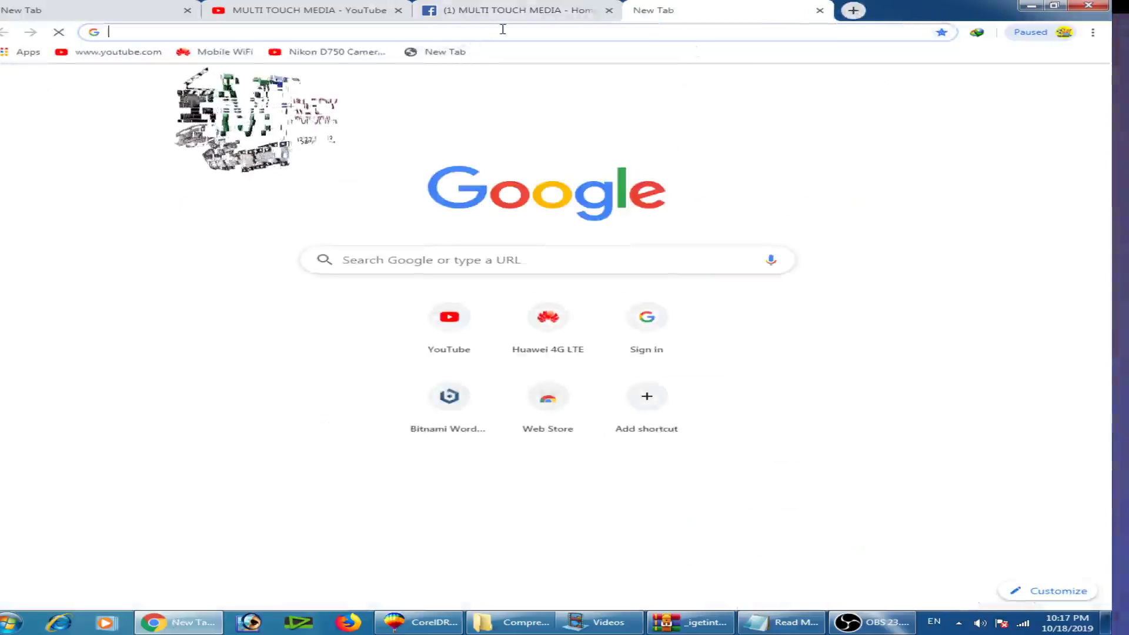
type("k")
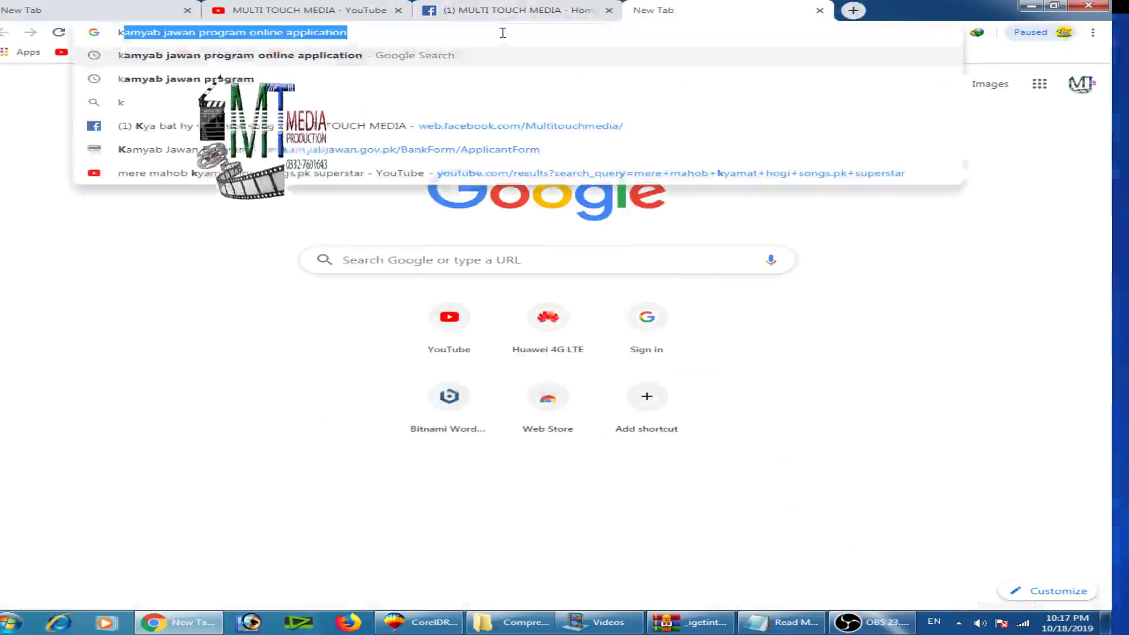
key("Return")
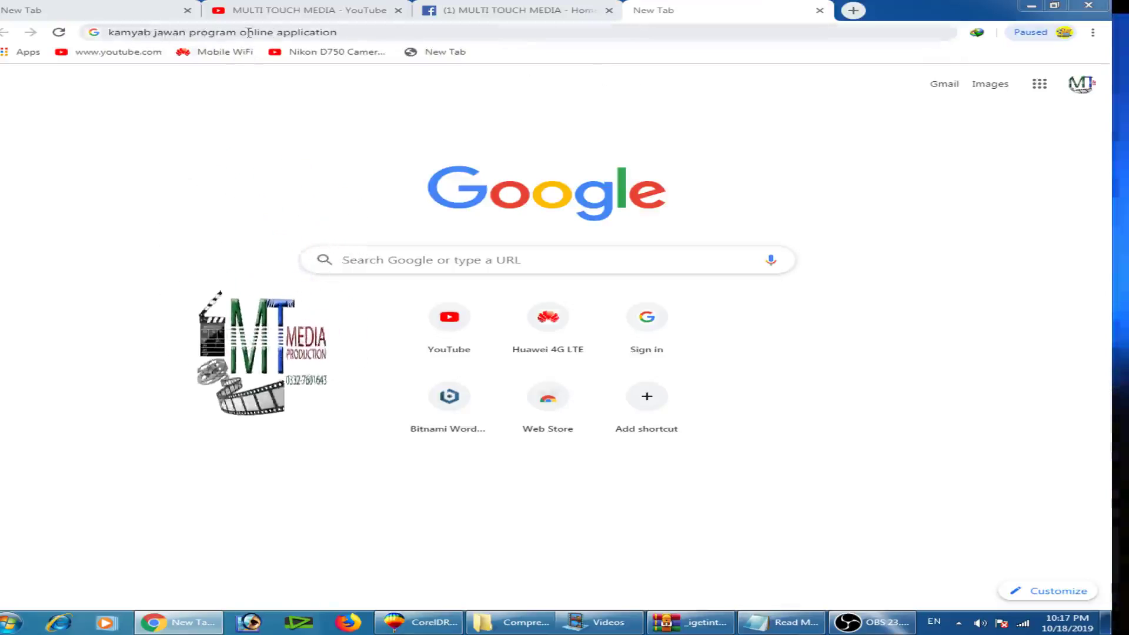
left_click(317, 32)
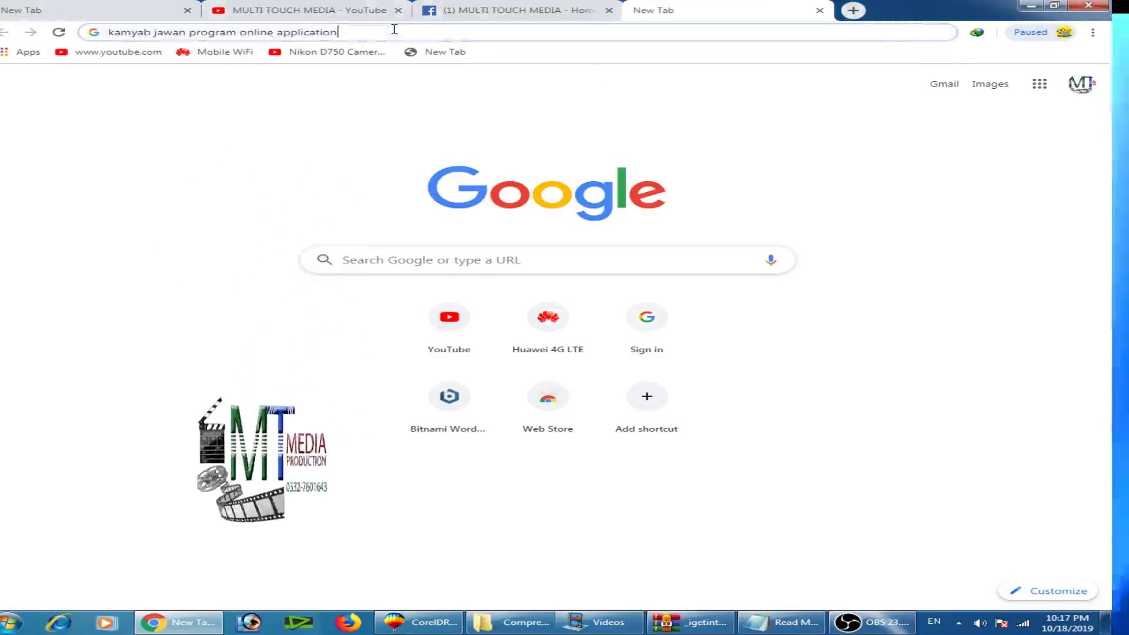
key("Return")
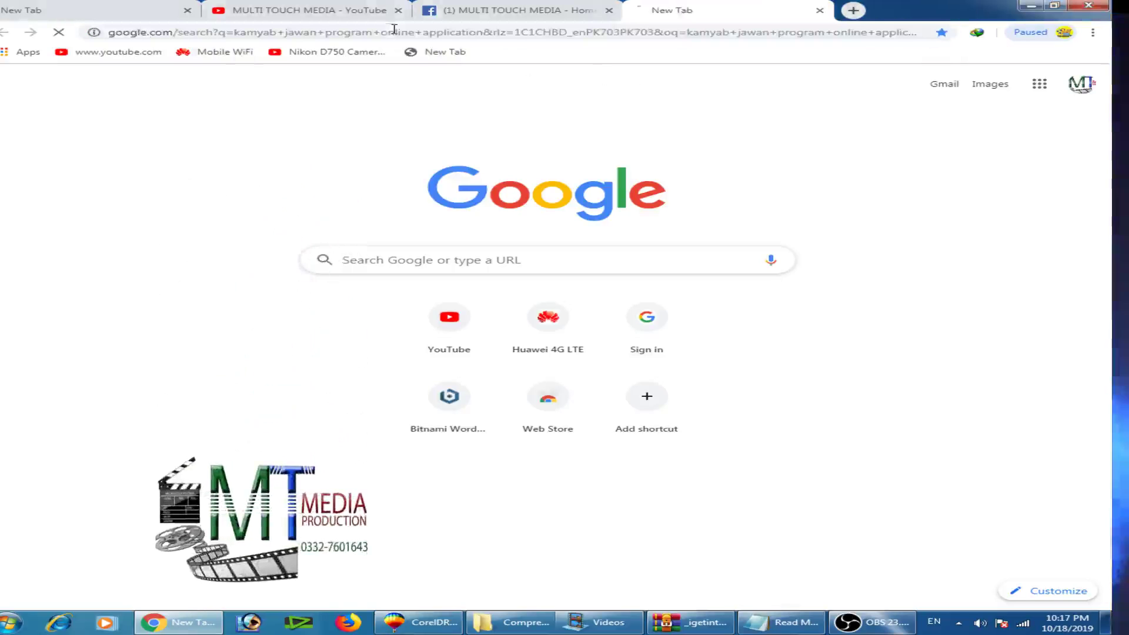
Open the Kamyab Jawan Program result for the yes.kamyabjawan.gov.pk applicant form and dismiss its disclaimer
scroll(420, 346, "down", 6)
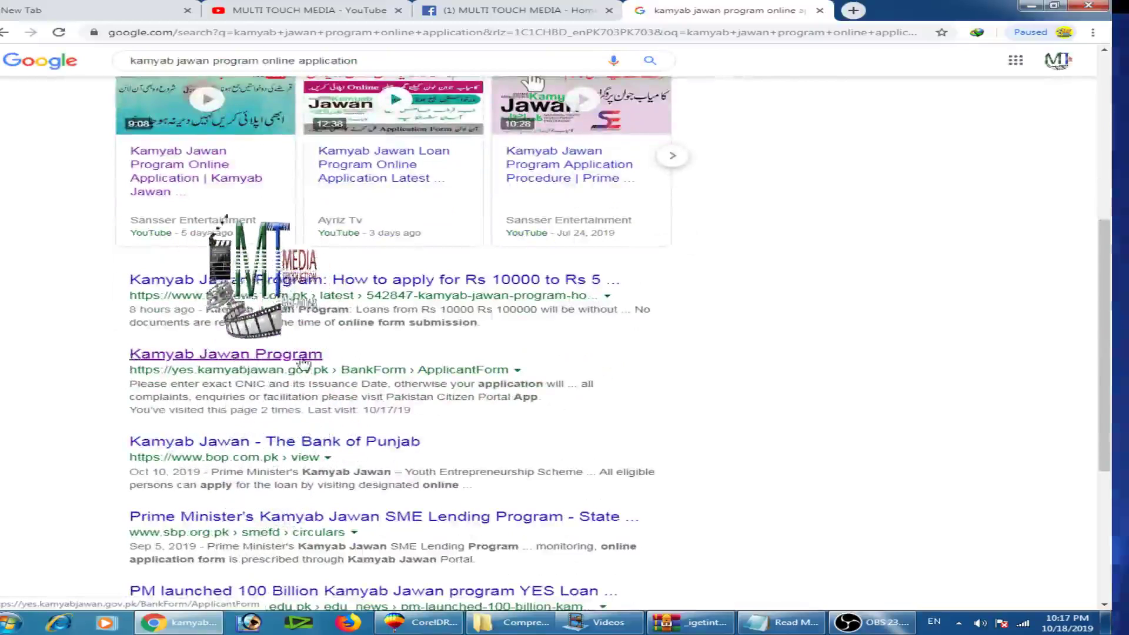
left_click(231, 362)
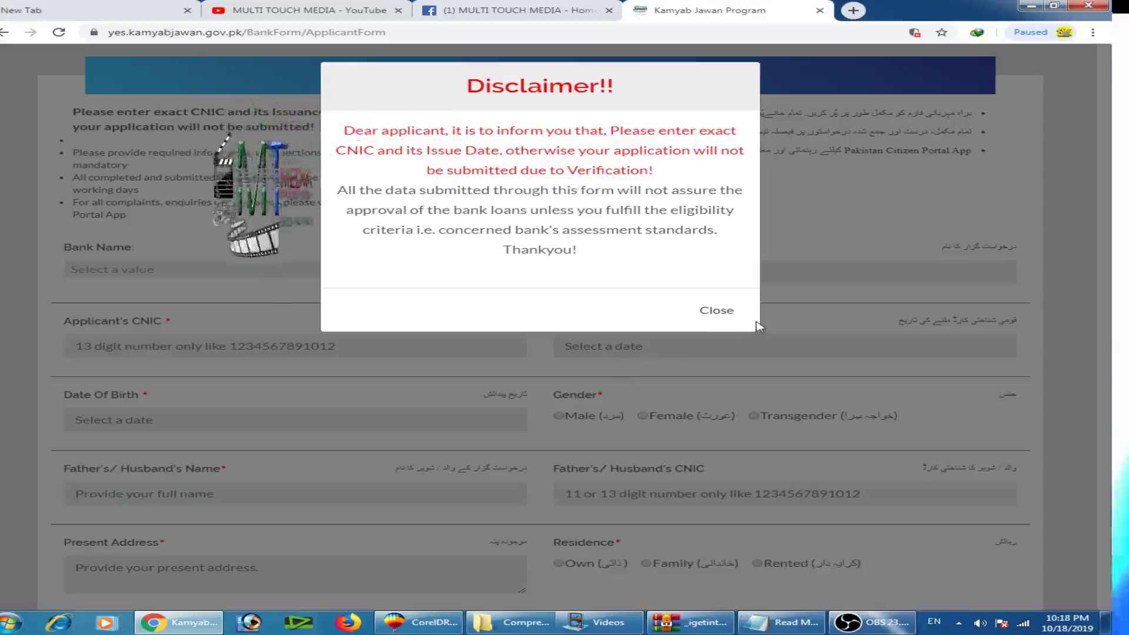
left_click(721, 312)
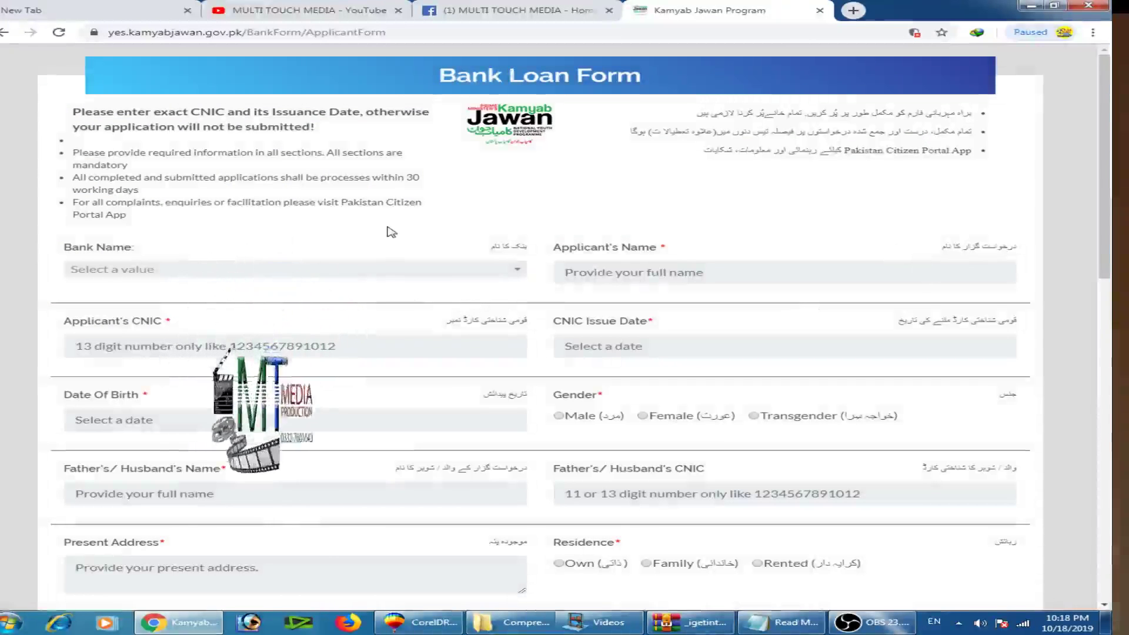
Choose National Bank of Pakistan as the bank and fill in the applicant's full name
left_click(420, 275)
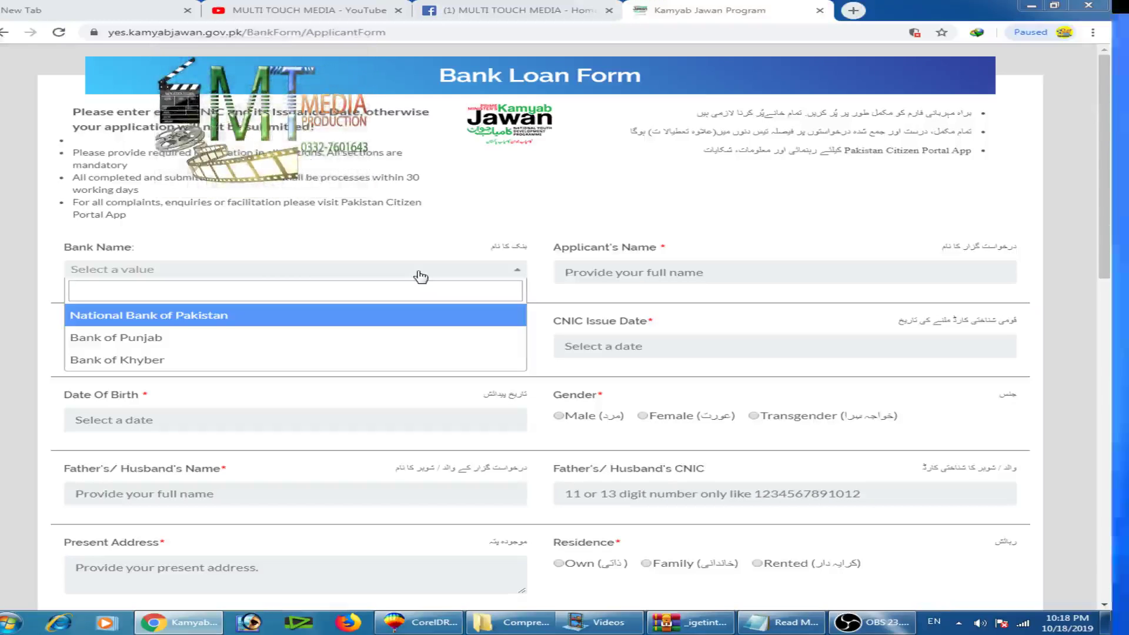
left_click(184, 320)
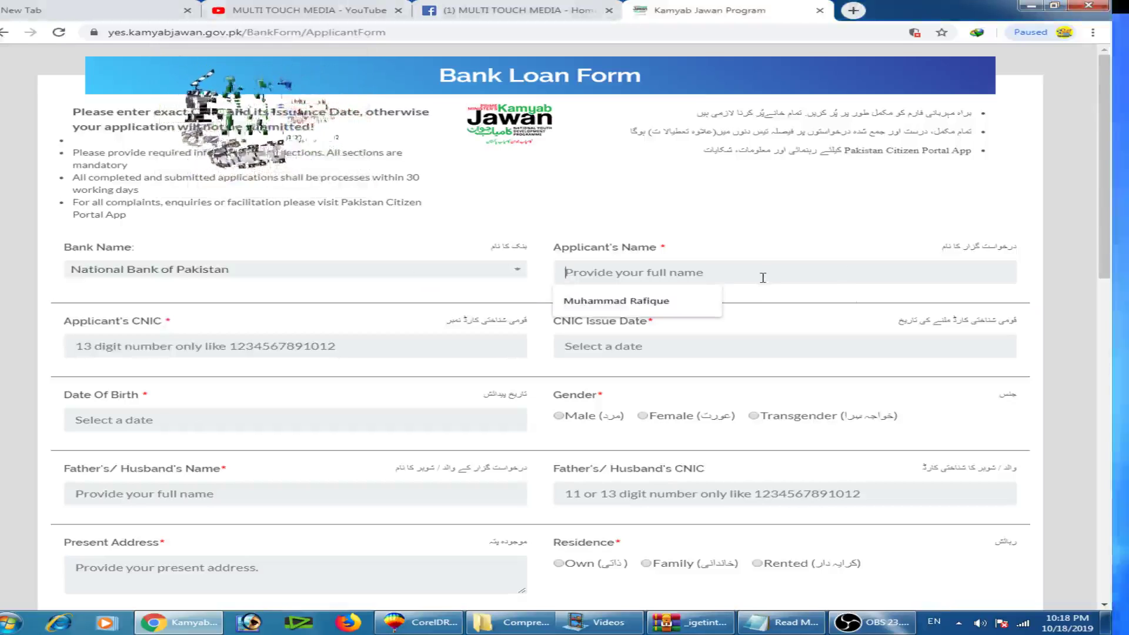
left_click(628, 303)
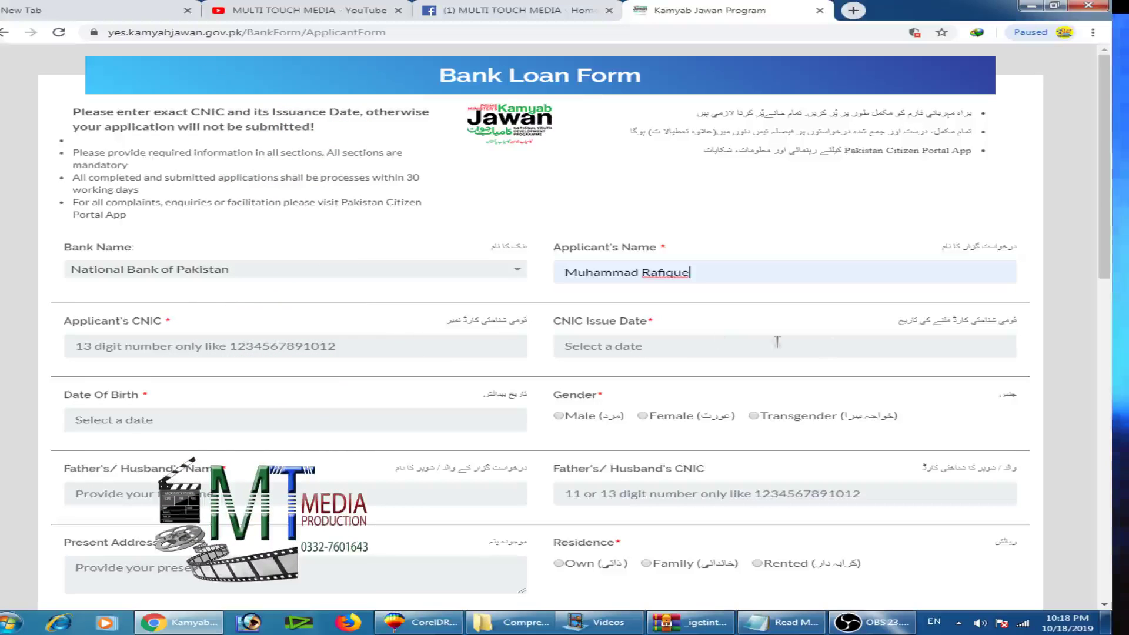
View the date choices for the CNIC issue date and fill in the applicant's date of birth
left_click(671, 348)
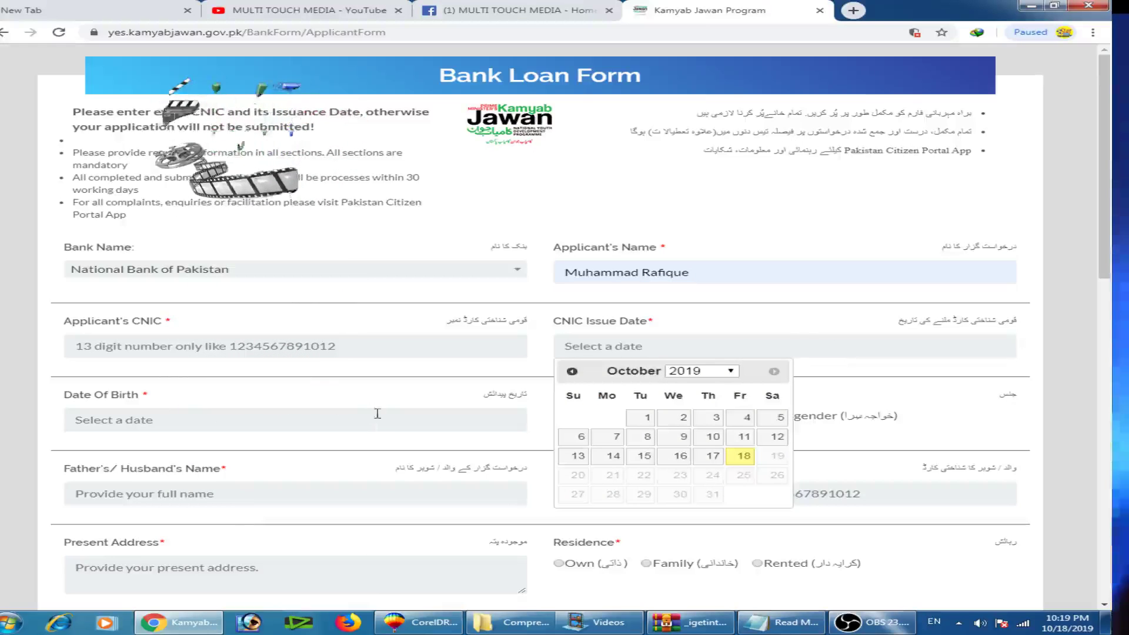
left_click(197, 412)
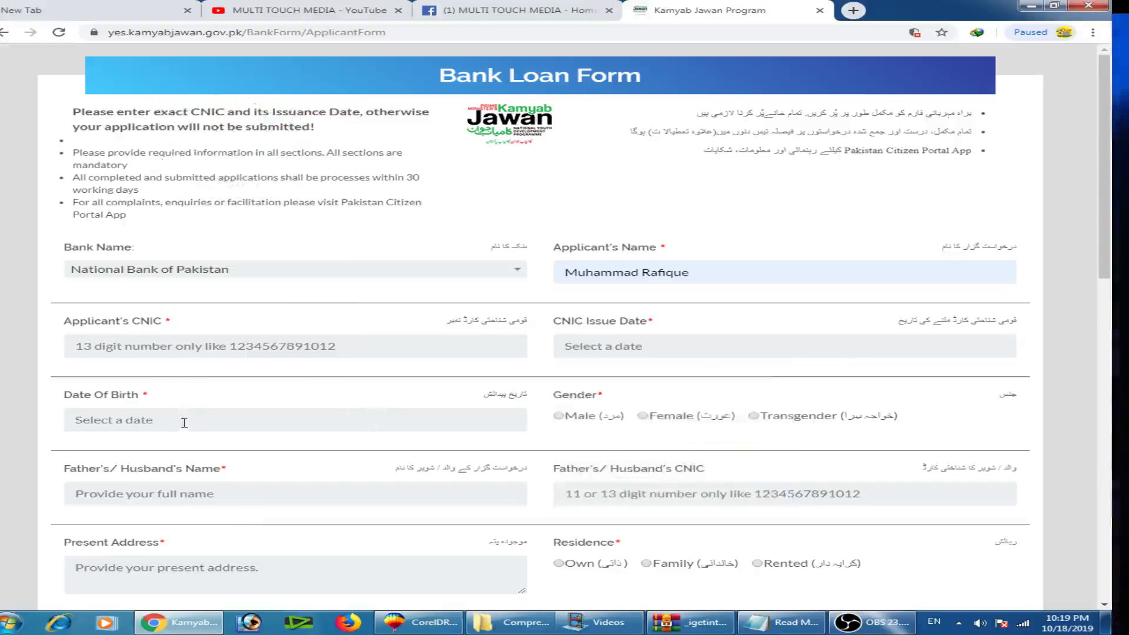
scroll(183, 423, "down", 2)
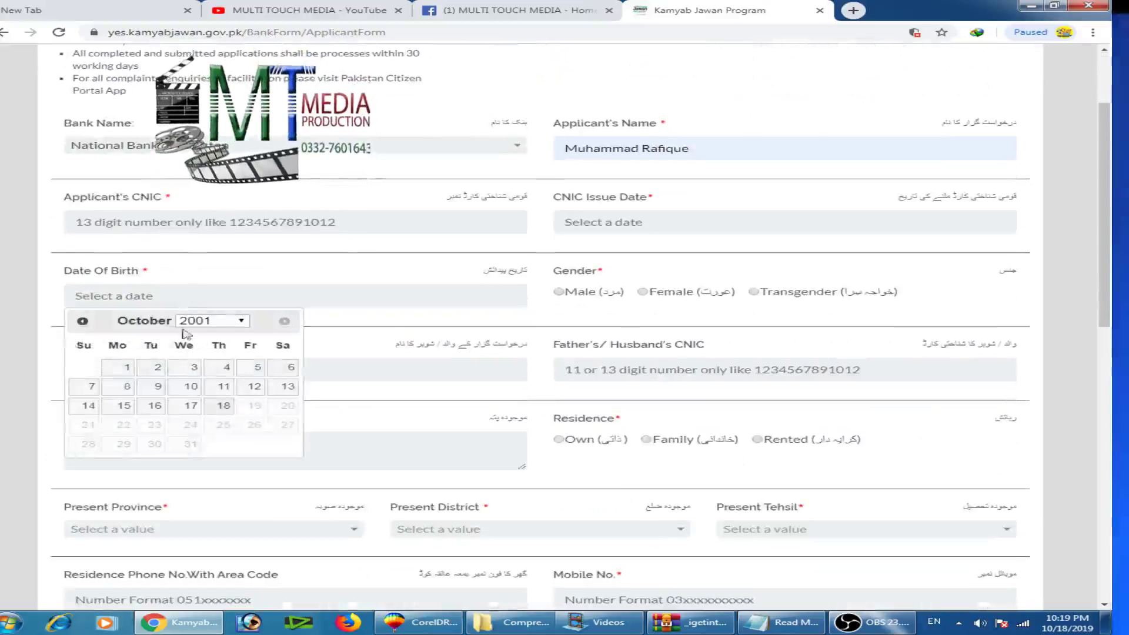
left_click(125, 370)
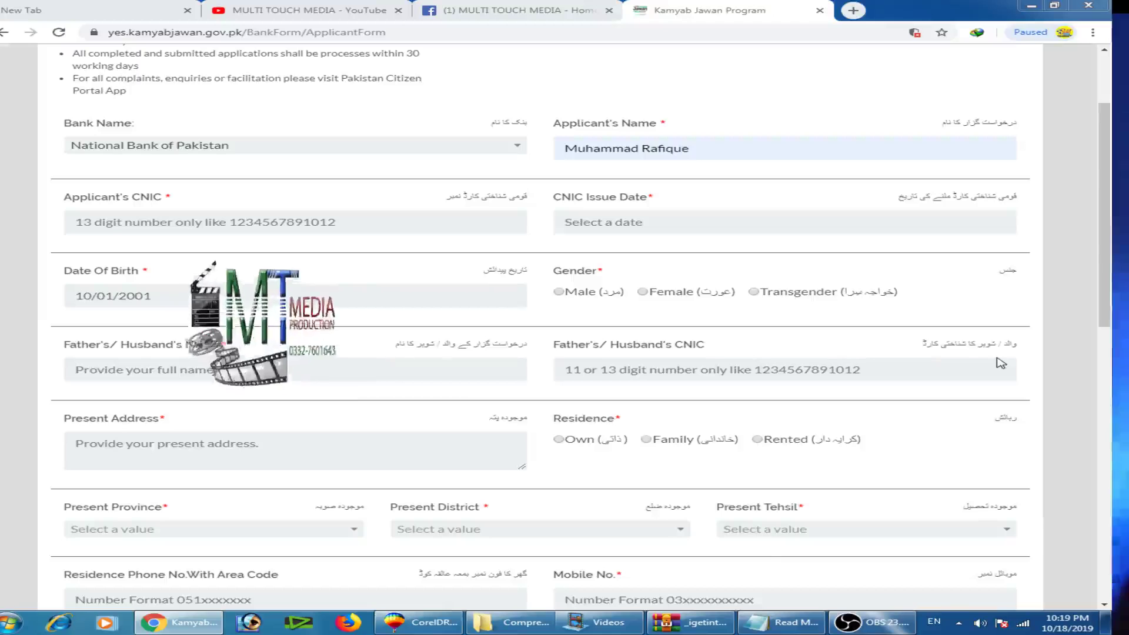
Set the present province to Punjab, the present district to Bhakkar and the present tehsil to Mankera
scroll(1105, 376, "down", 3)
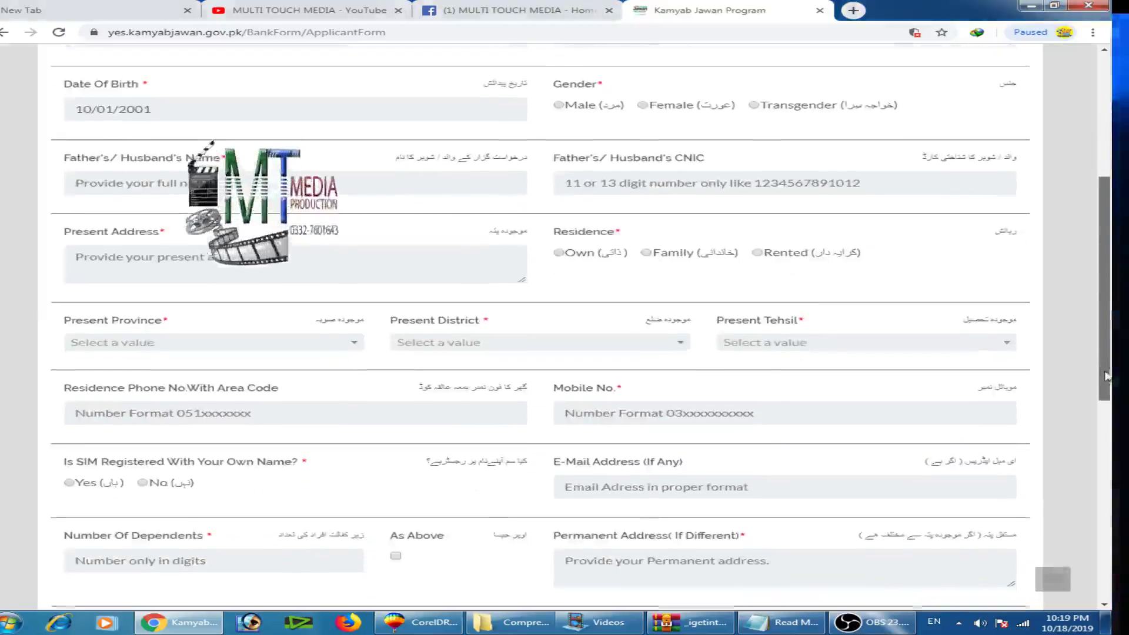
left_click(260, 266)
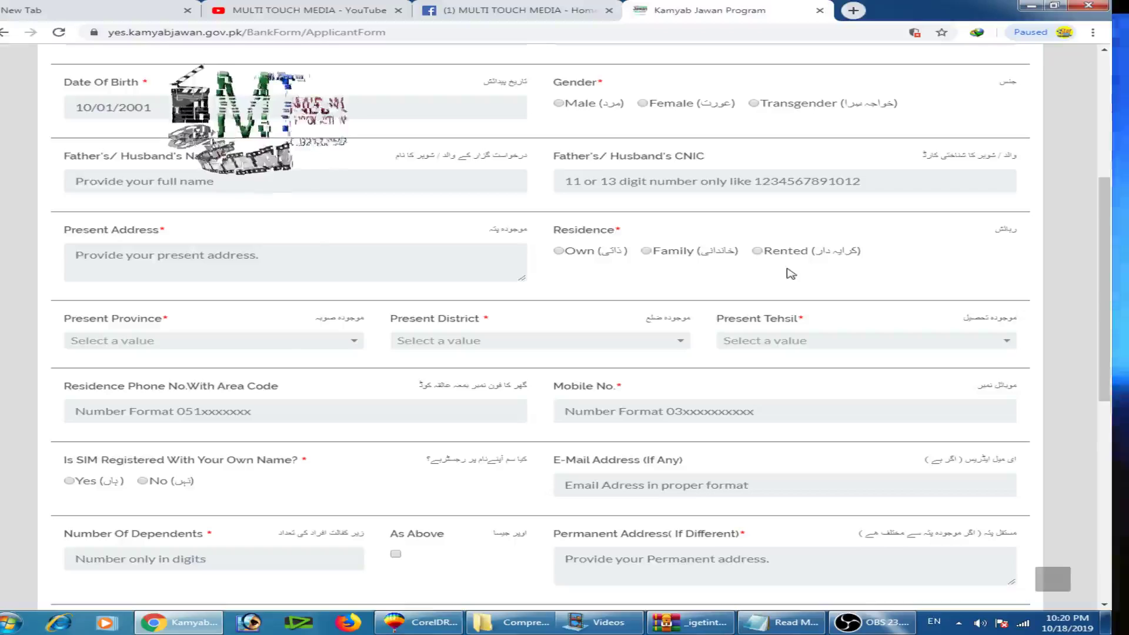
scroll(448, 347, "down", 1)
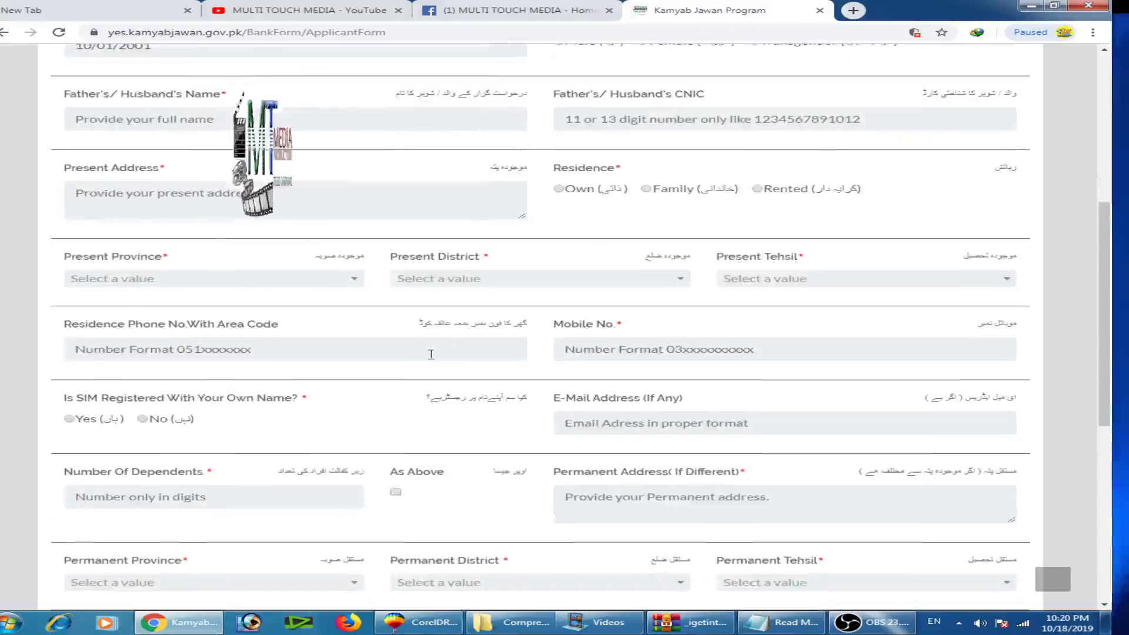
left_click(233, 288)
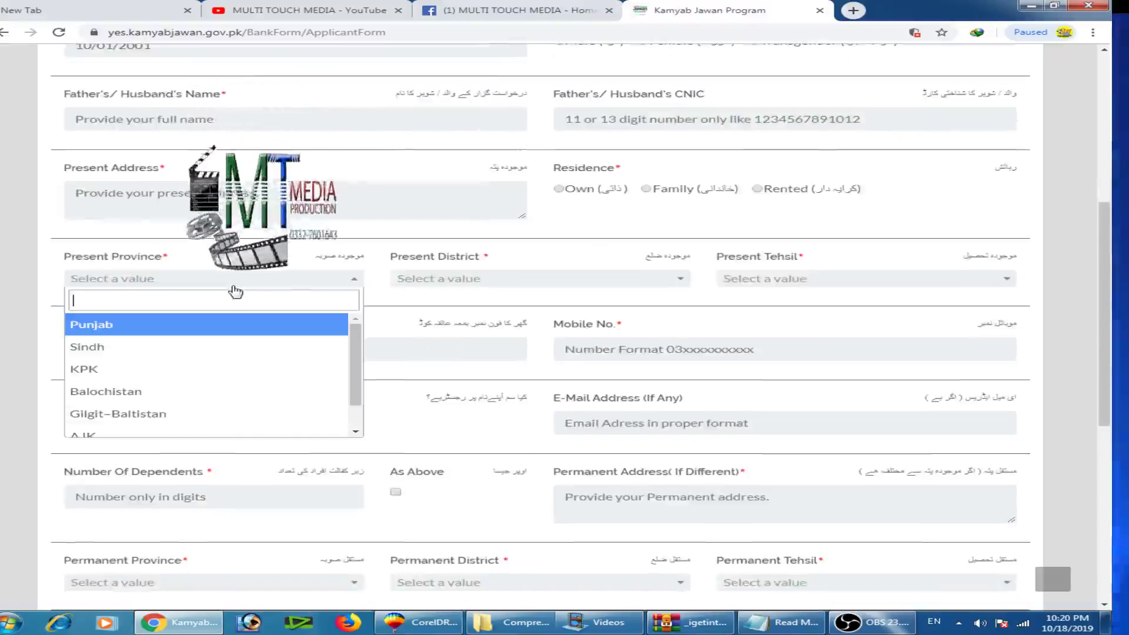
left_click(88, 325)
left_click(502, 280)
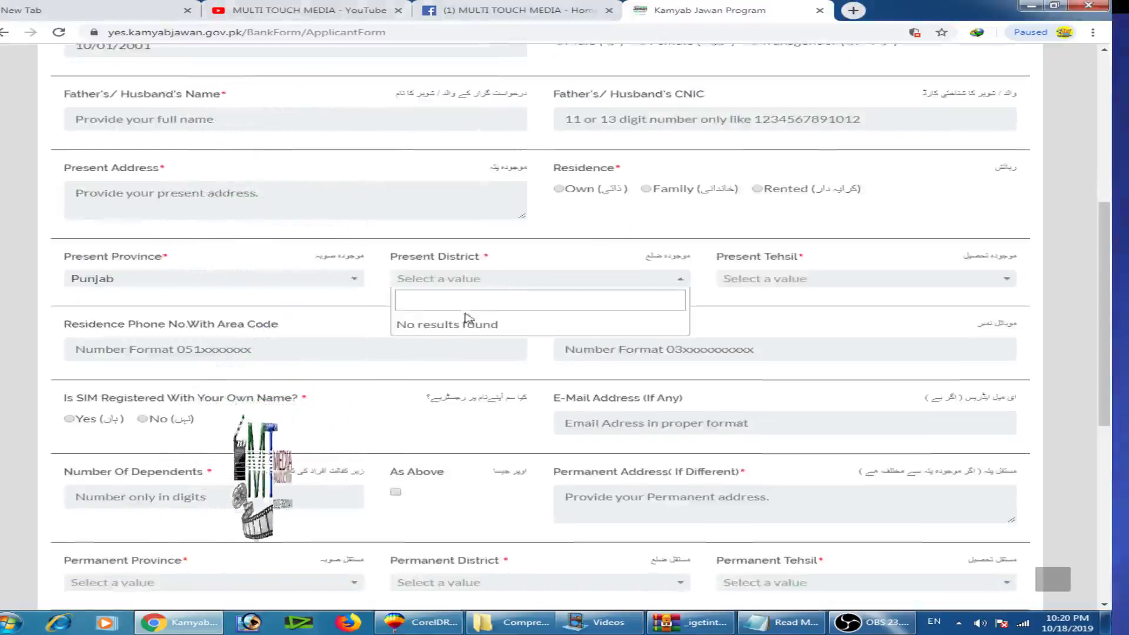
left_click(304, 299)
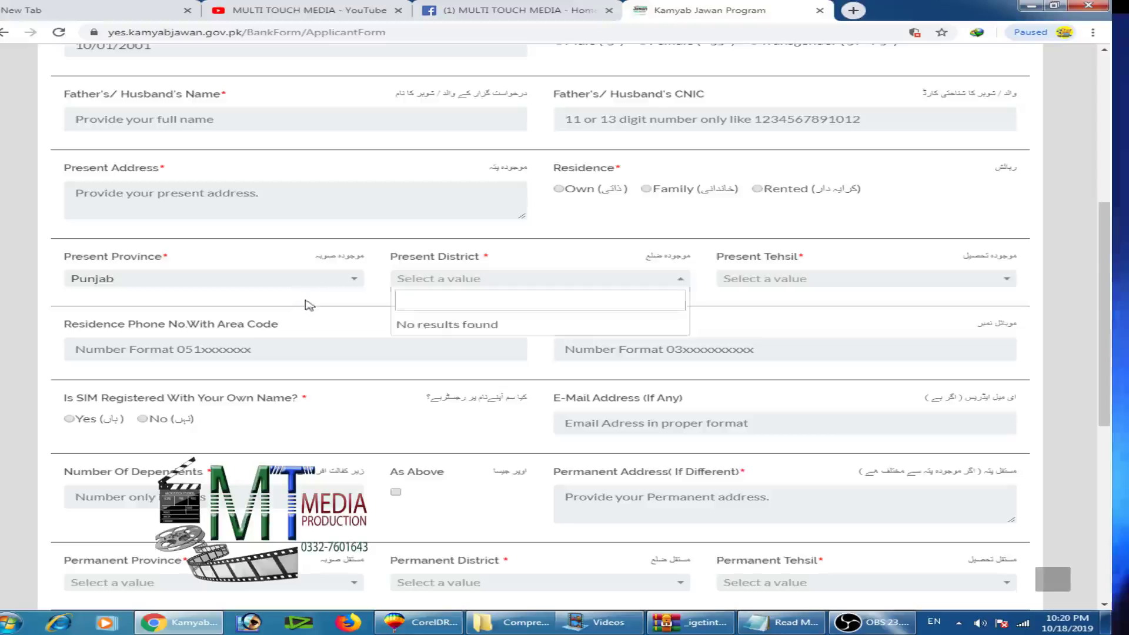
left_click(544, 287)
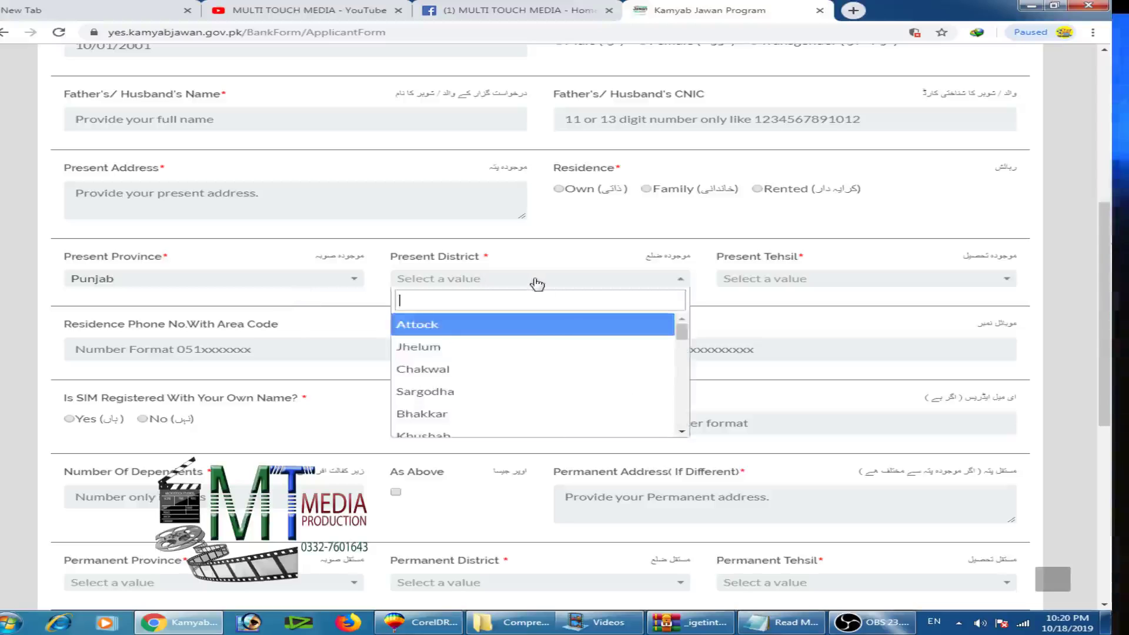
left_click(465, 412)
left_click(856, 281)
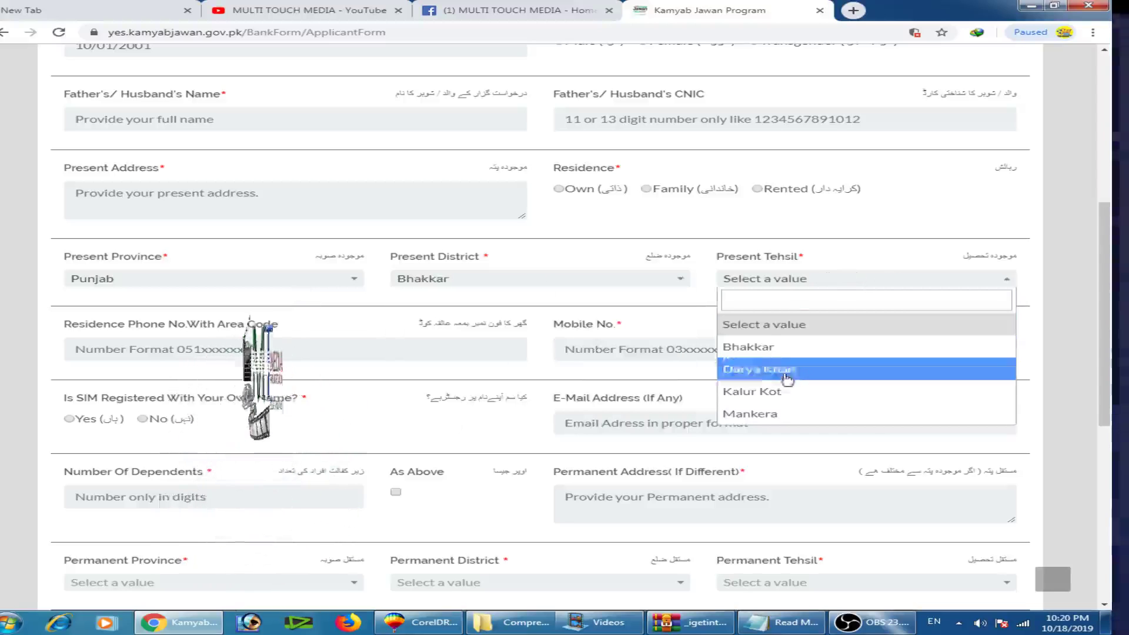
left_click(798, 415)
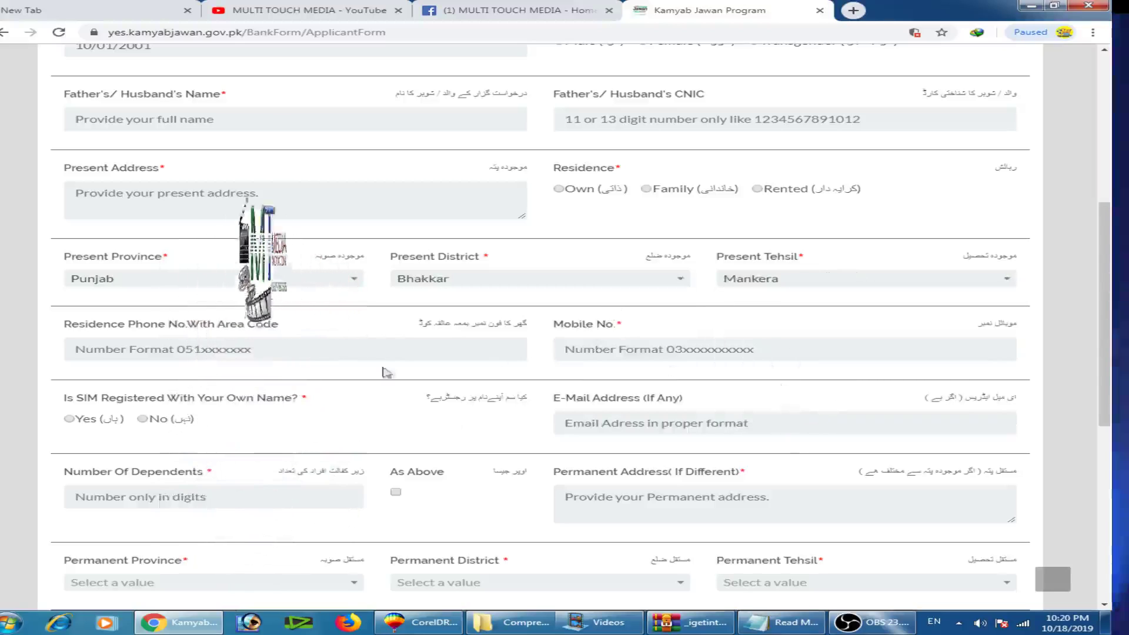
Examine the residence phone, mobile number, SIM registration and e-mail address fields of the loan form
scroll(355, 368, "down", 1)
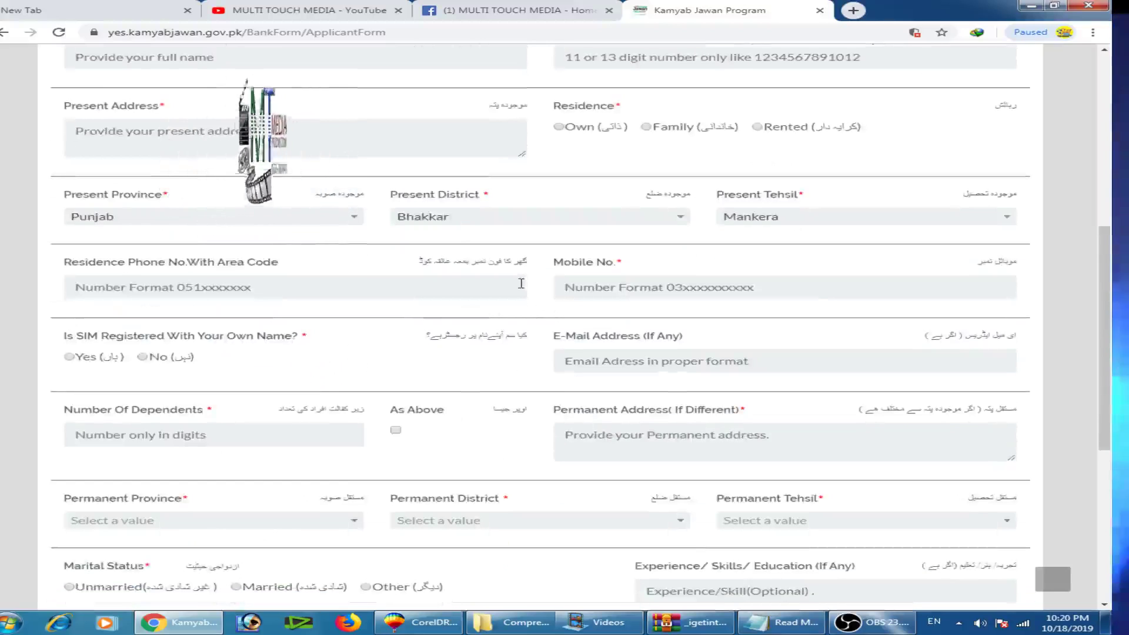
left_click(300, 283)
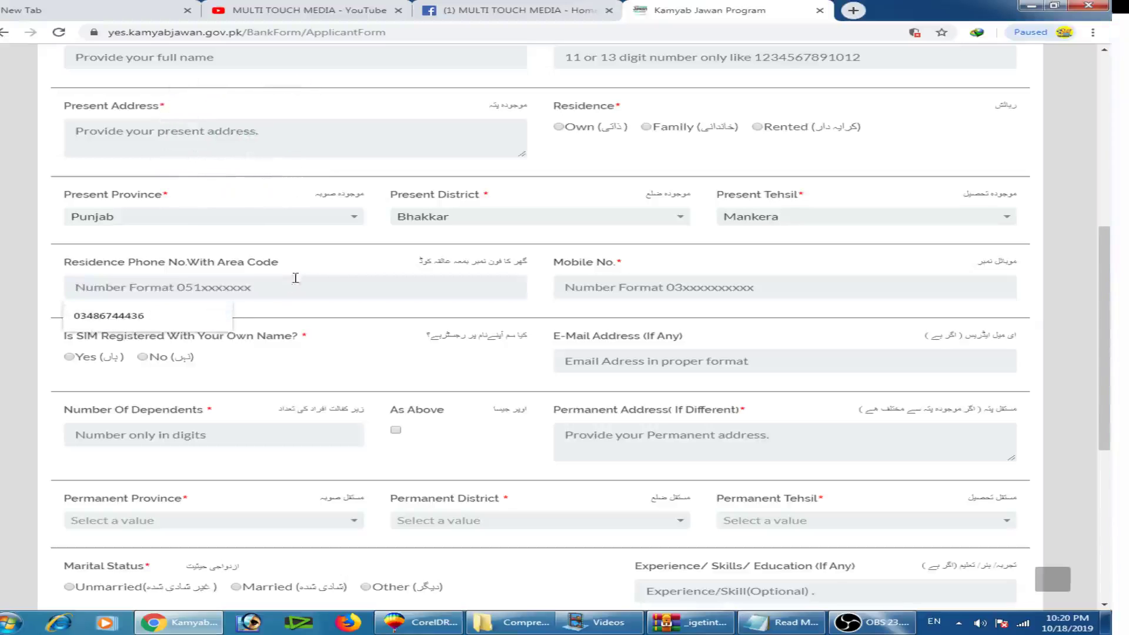
left_click(357, 266)
left_click(725, 284)
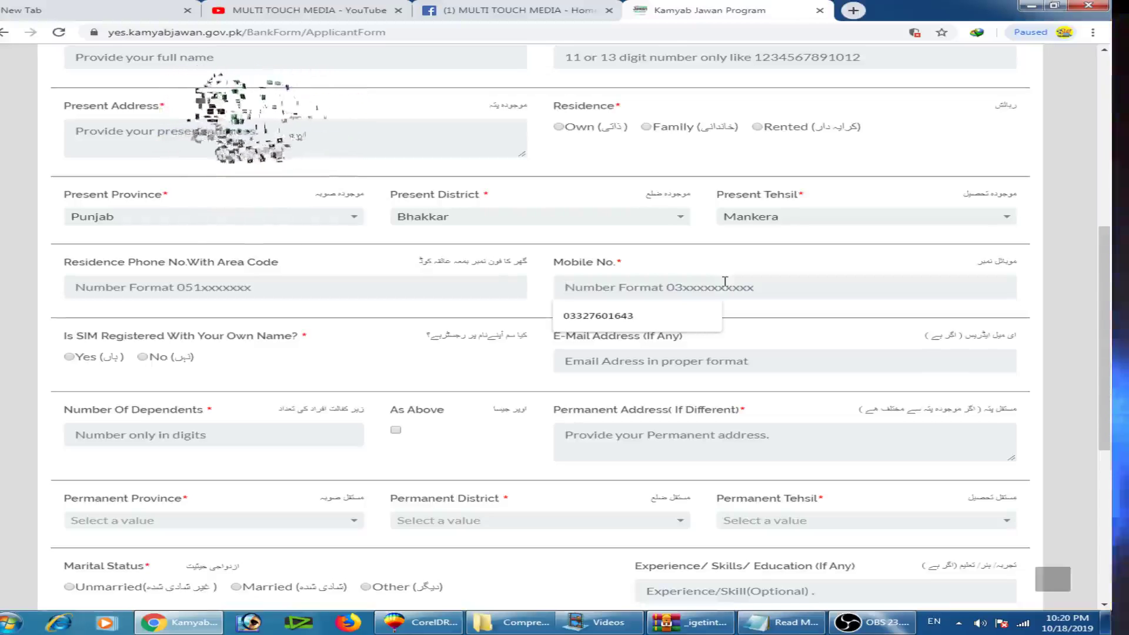
left_click(762, 269)
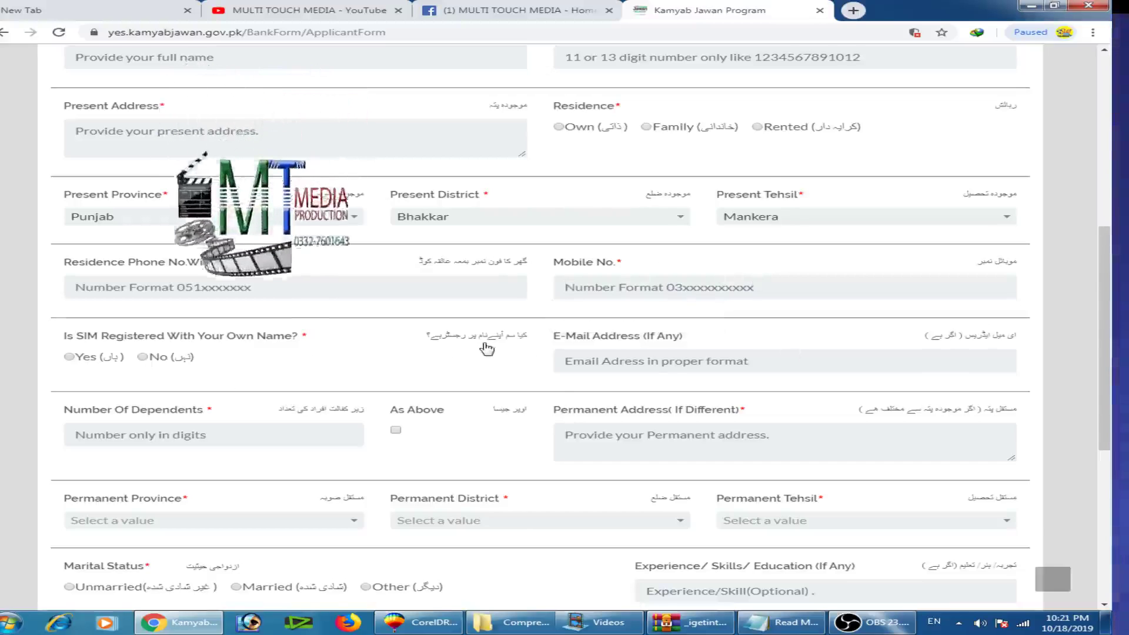
scroll(482, 349, "down", 1)
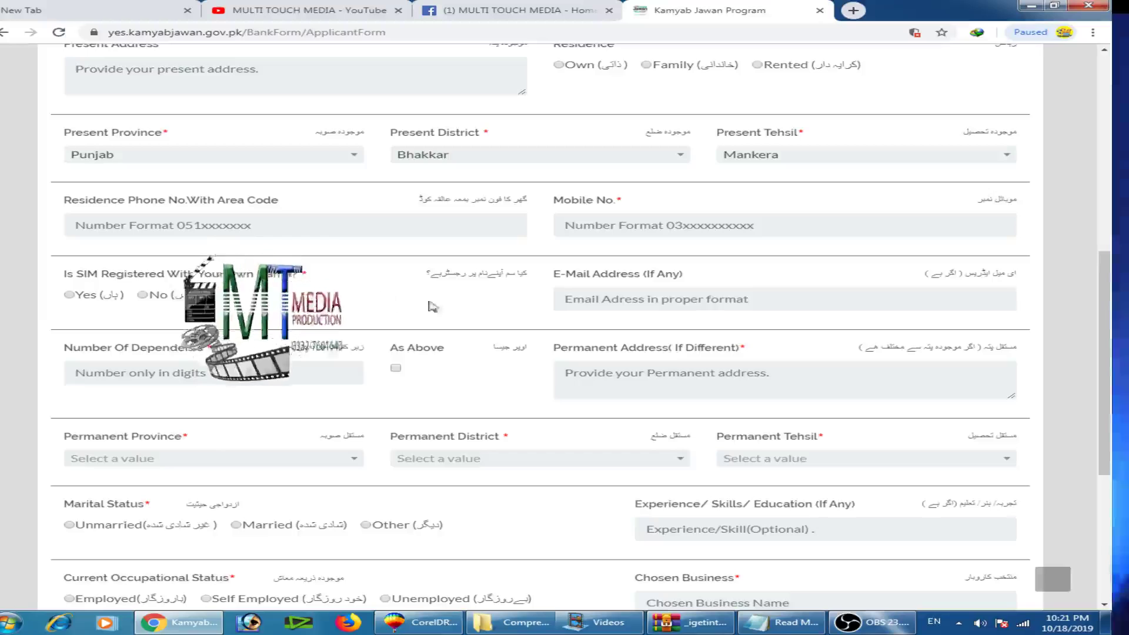
left_click(839, 228)
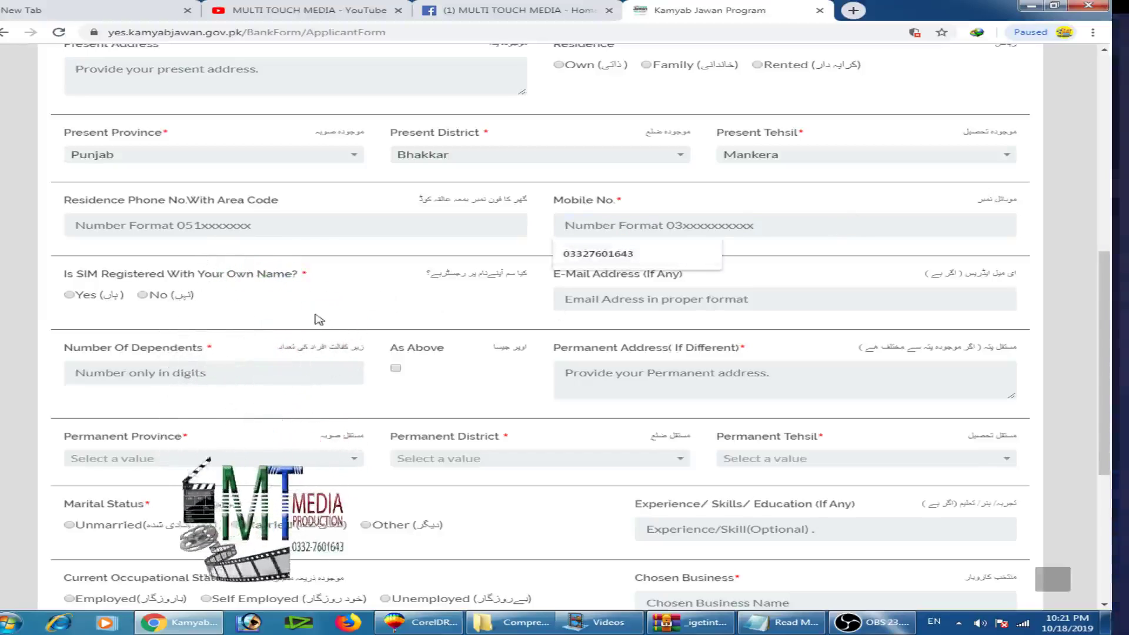
left_click(362, 317)
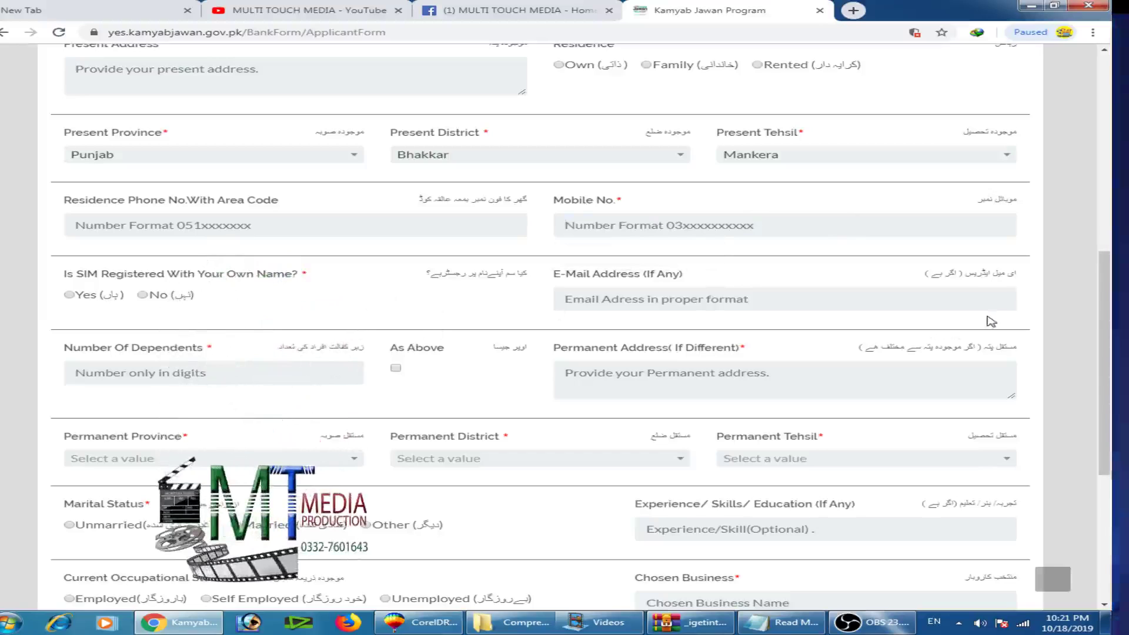
left_click(853, 297)
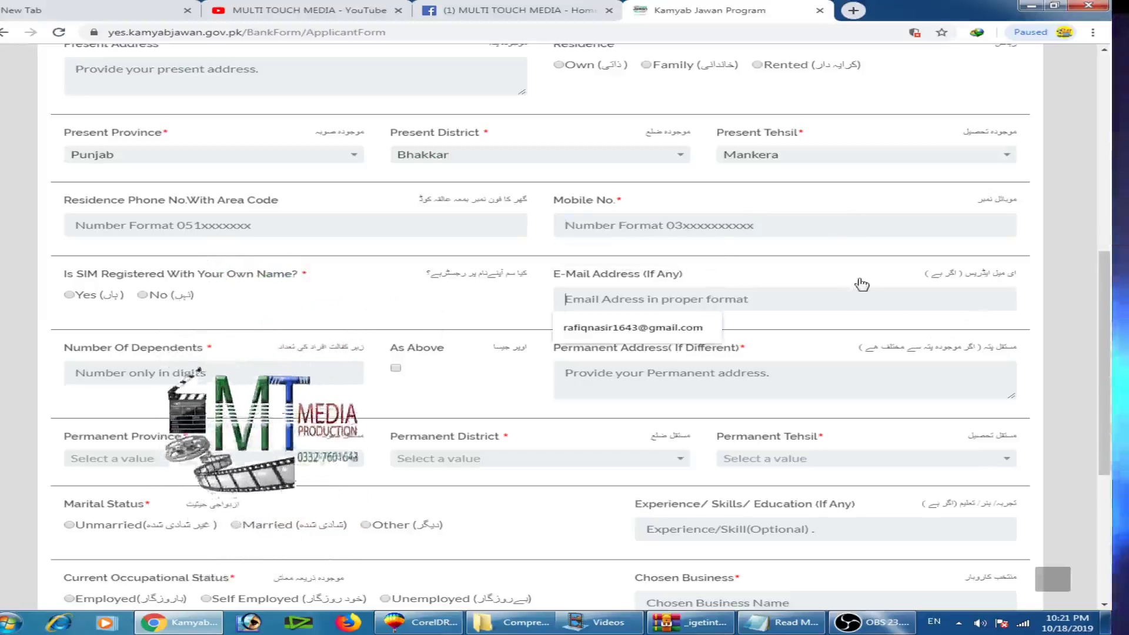
scroll(858, 284, "down", 1)
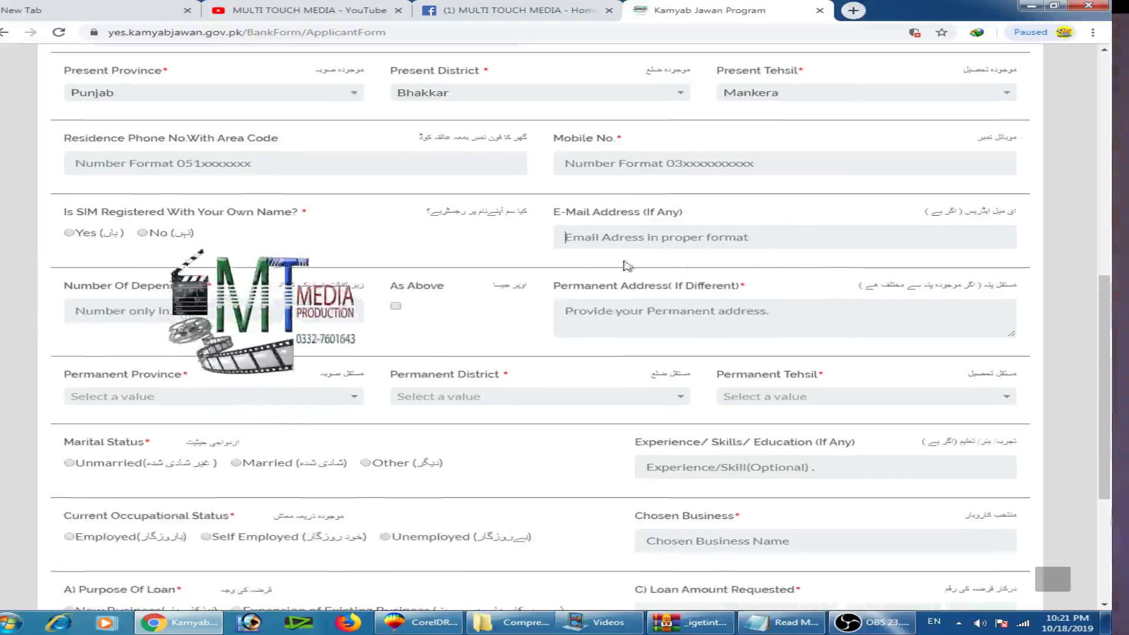
Fill in the applicant's e-mail address and set the marital status to Married
left_click(627, 238)
left_click(638, 265)
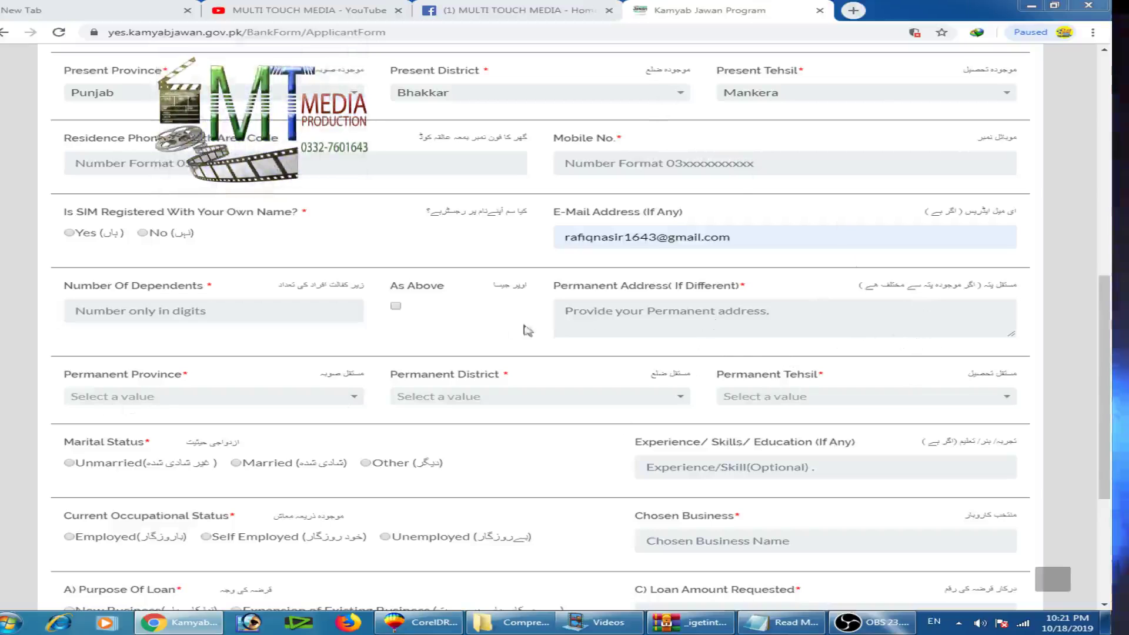
left_click_drag(1107, 353, 1110, 410)
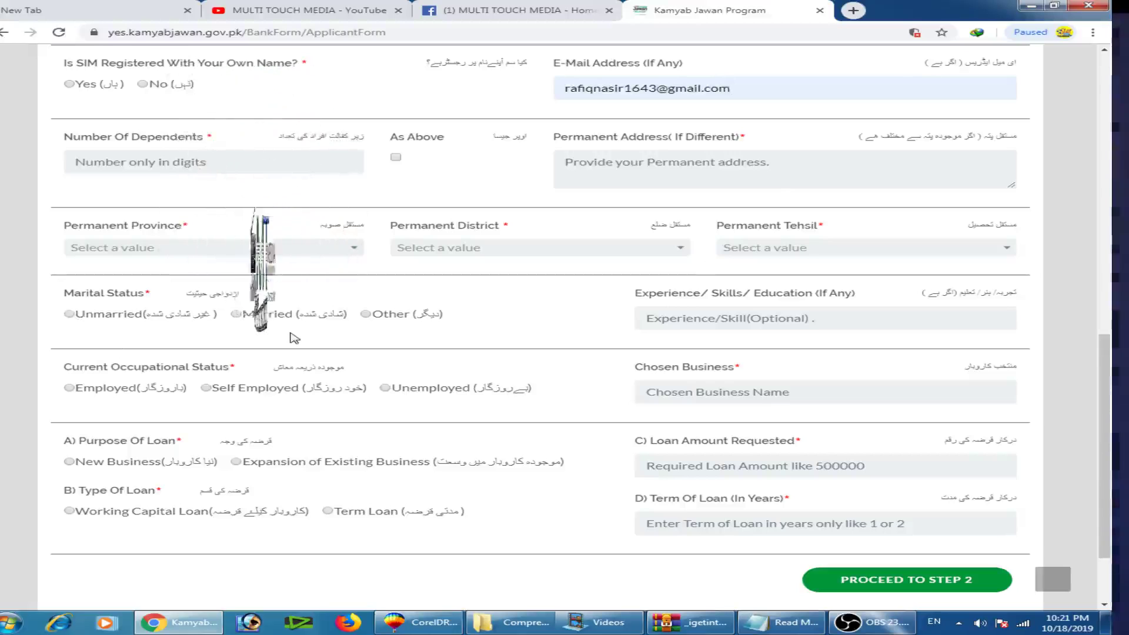
left_click(237, 314)
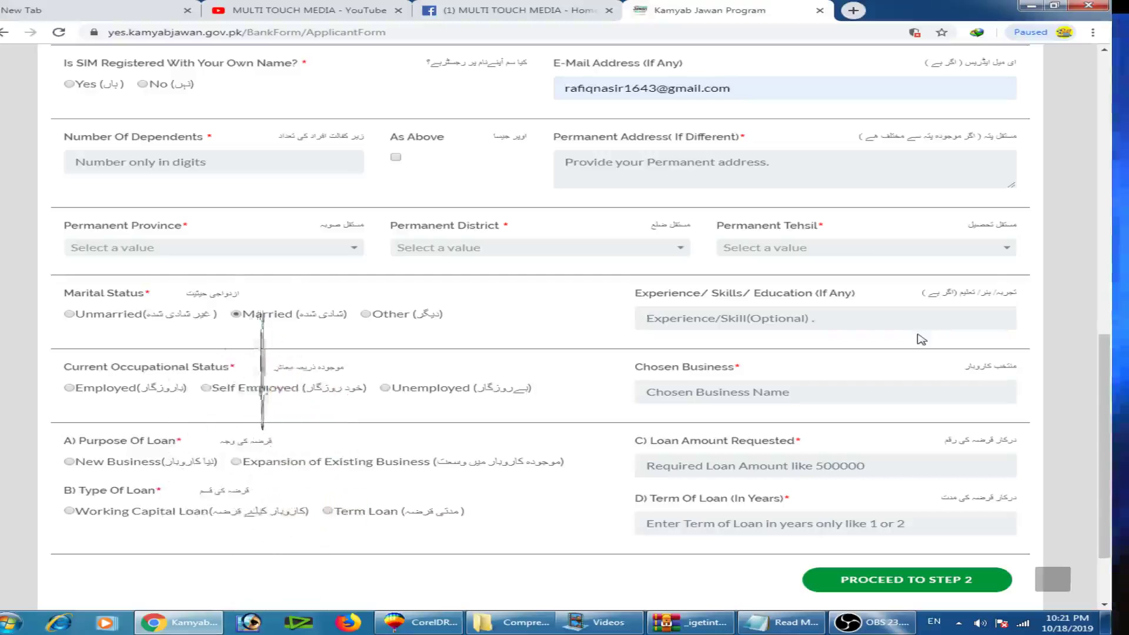
Examine the occupational status, chosen business, loan purpose, loan type, loan amount and loan term fields of the form
scroll(385, 319, "down", 2)
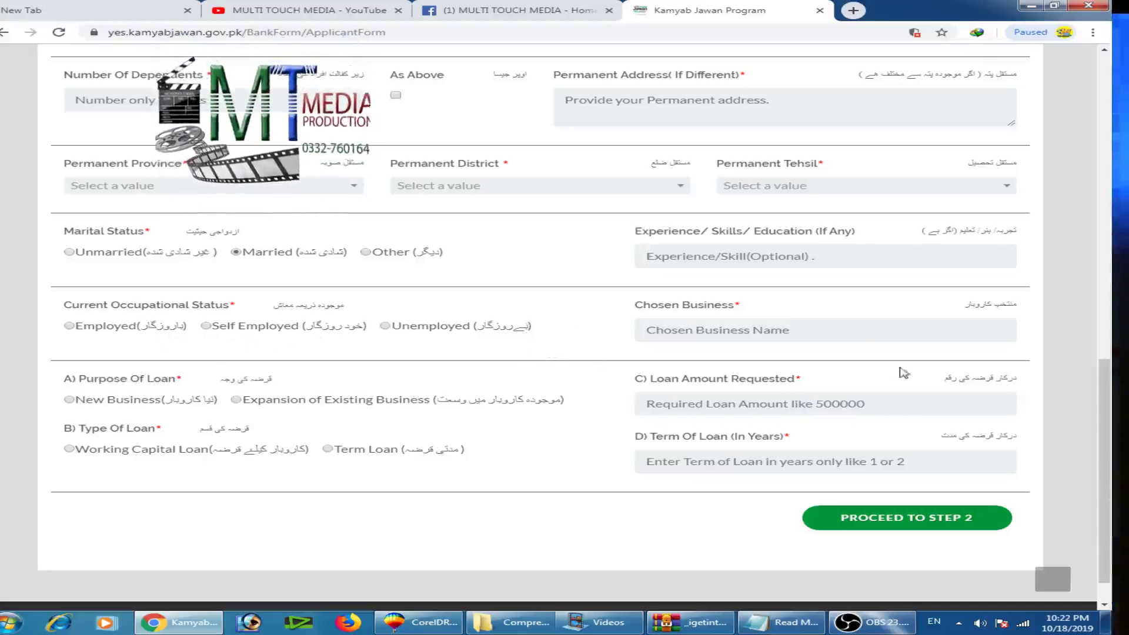
left_click(852, 338)
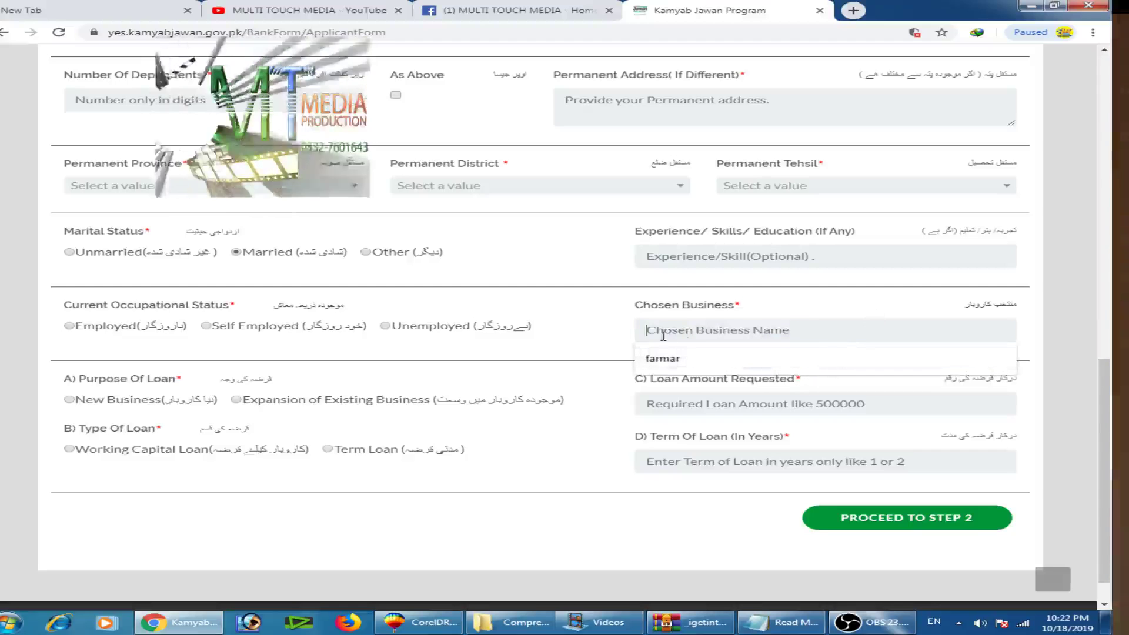
left_click(720, 332)
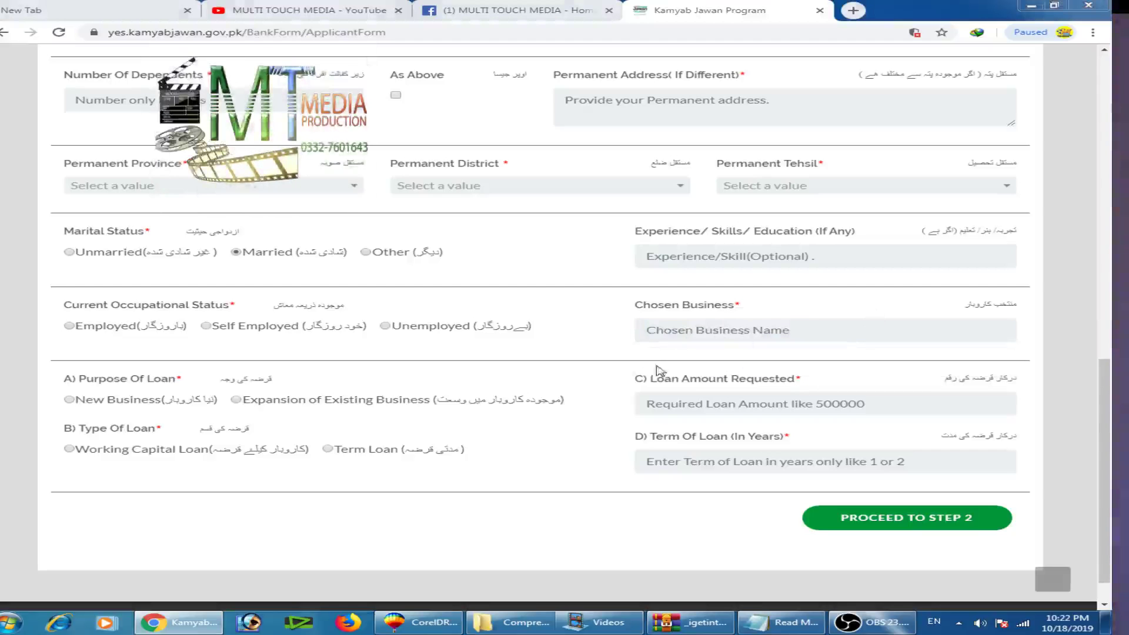
left_click(769, 333)
left_click(832, 306)
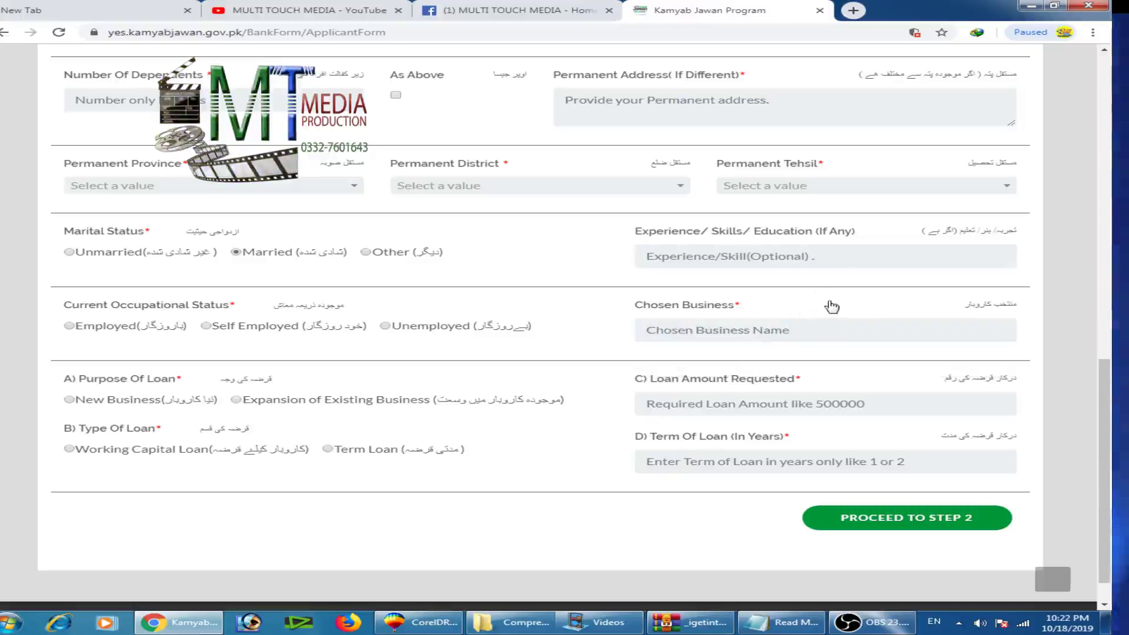
left_click(784, 325)
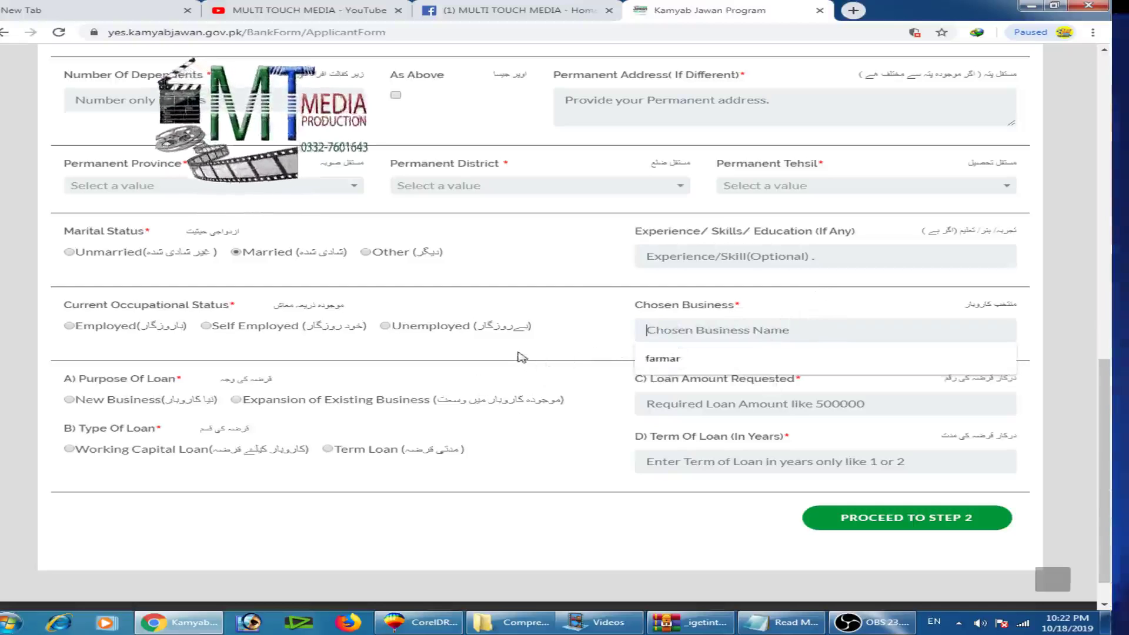
left_click(277, 388)
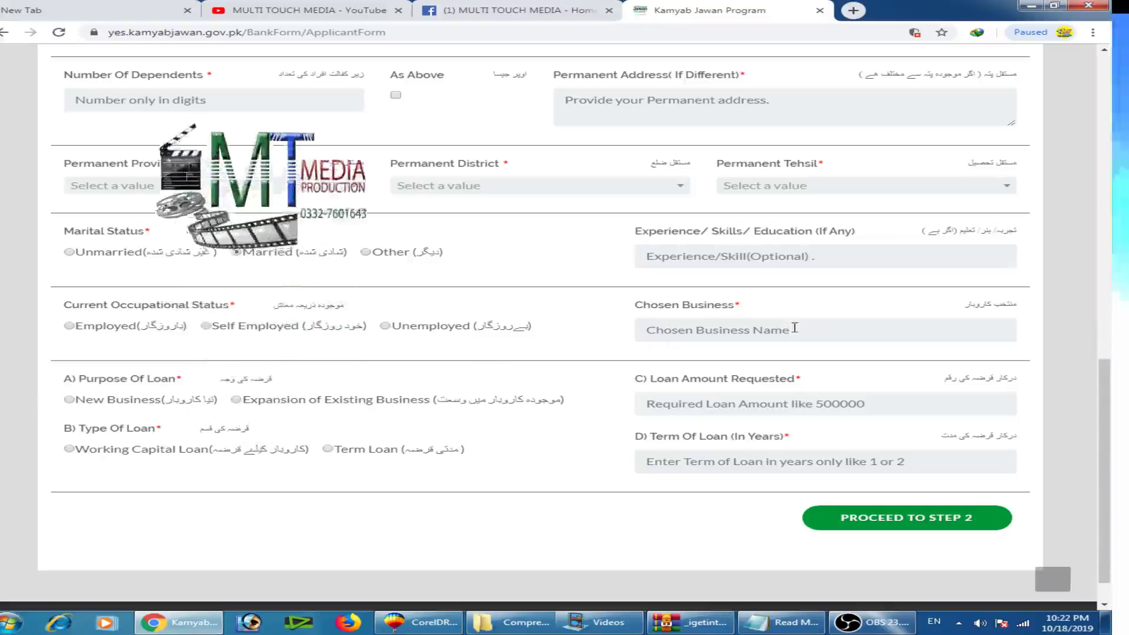
left_click(692, 329)
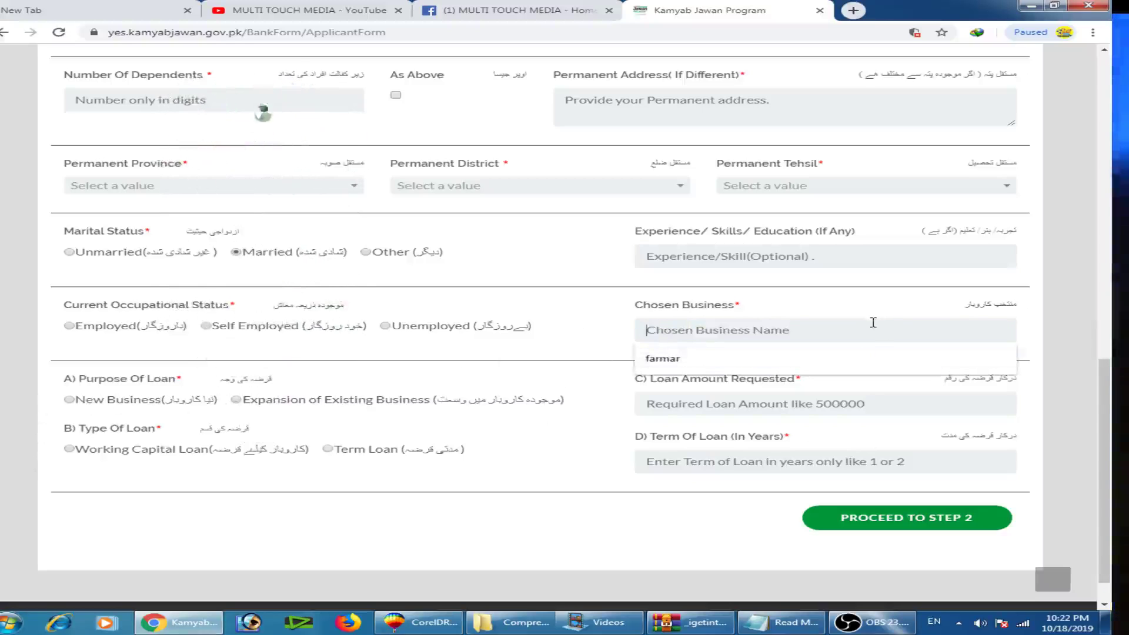
scroll(873, 322, "up", 1)
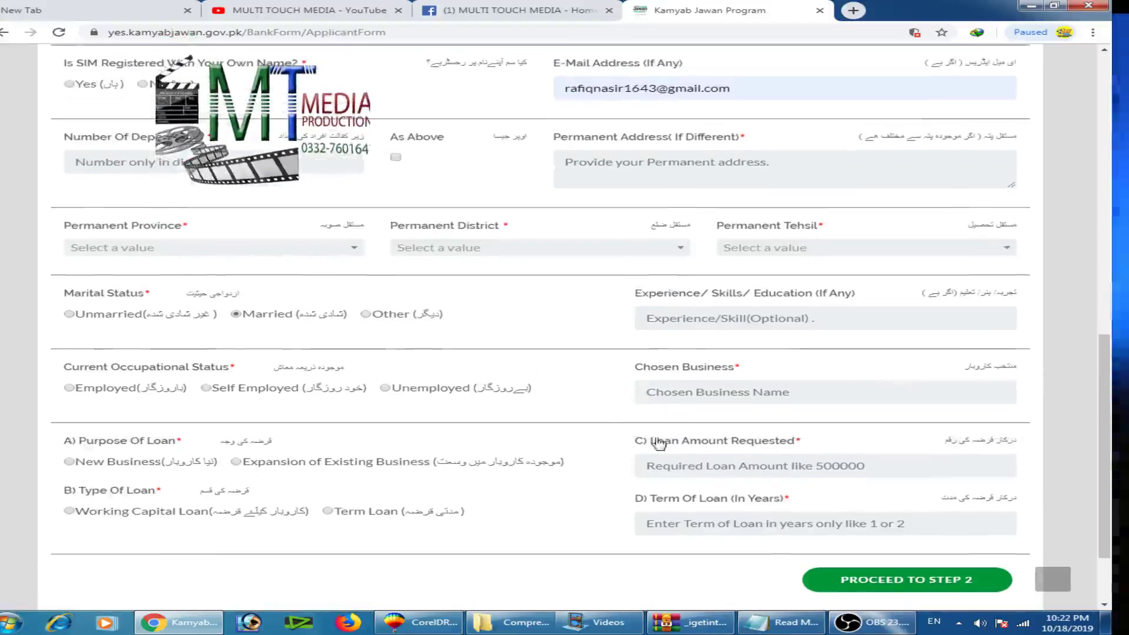
scroll(619, 403, "down", 2)
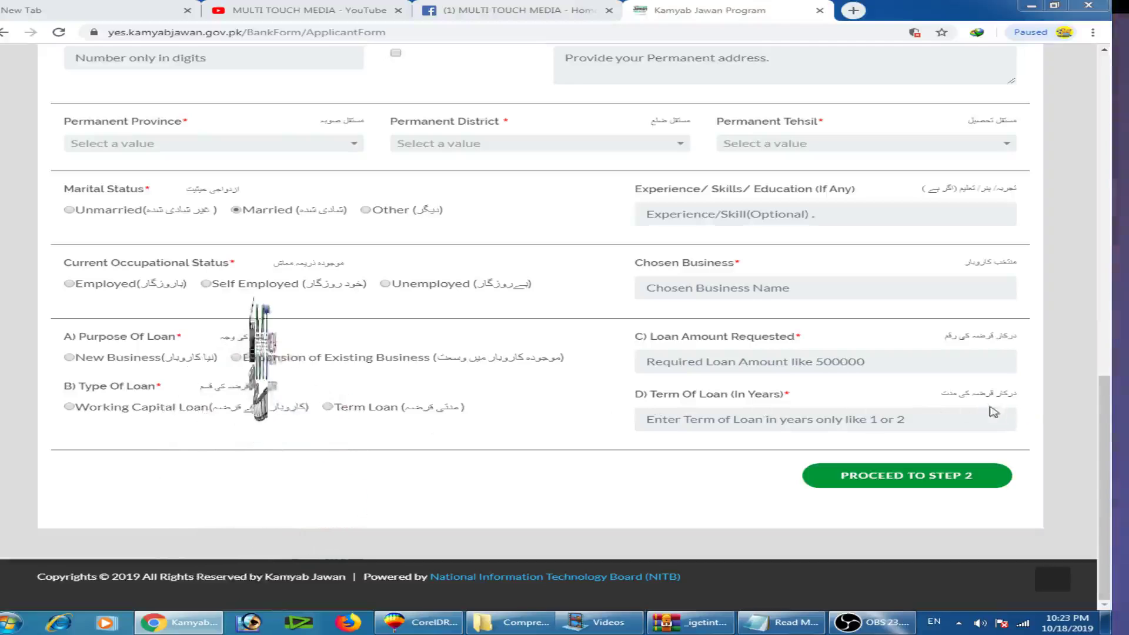
left_click(936, 425)
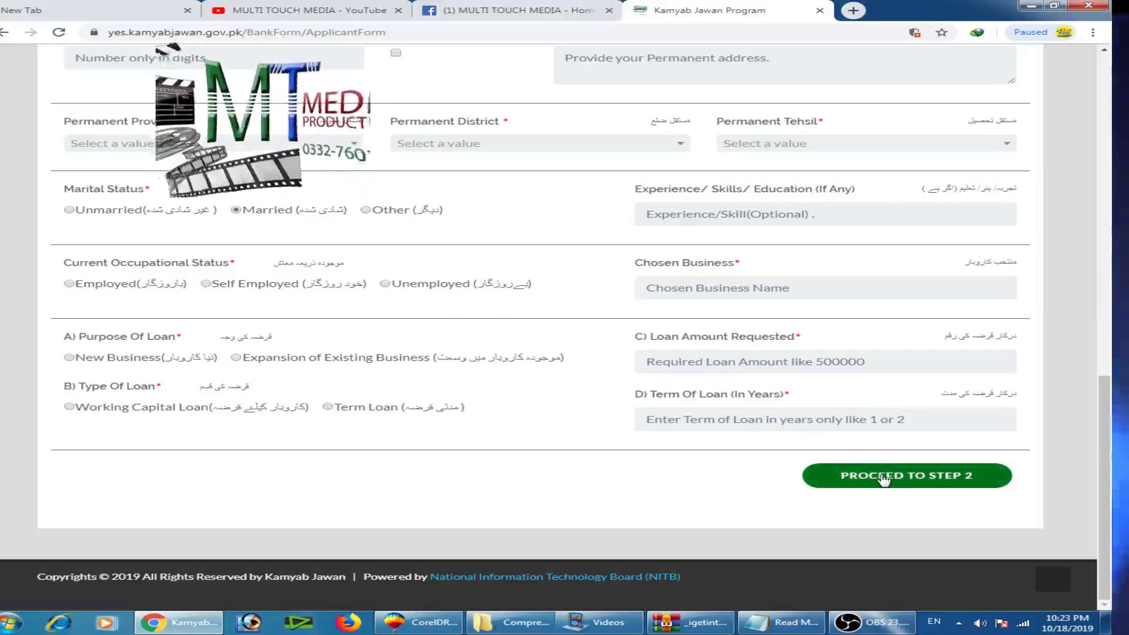
Try to proceed to step 2 of the loan form and review which applicant fields are marked as required
left_click(823, 476)
scroll(482, 262, "down", 2)
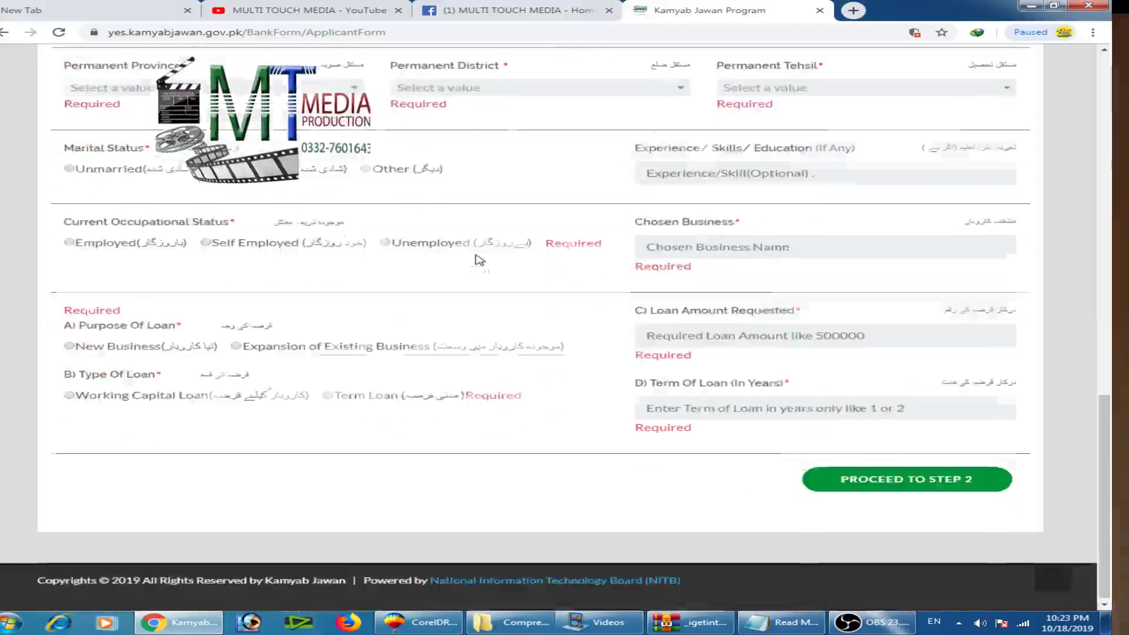
scroll(479, 262, "up", 6)
scroll(472, 266, "up", 5)
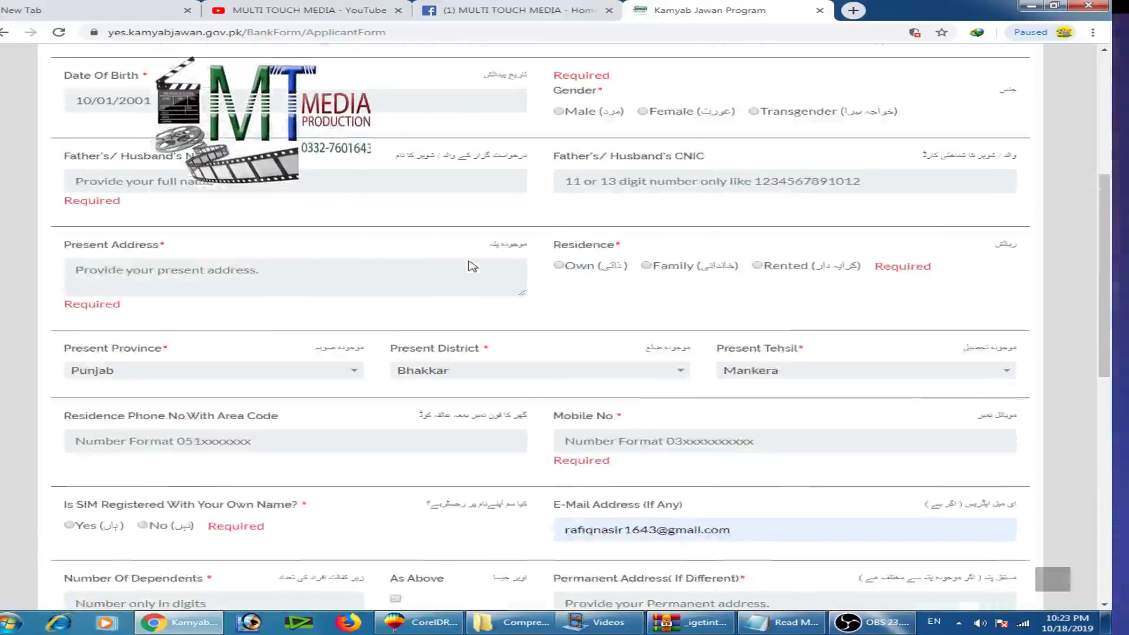
scroll(473, 263, "down", 7)
scroll(479, 265, "up", 6)
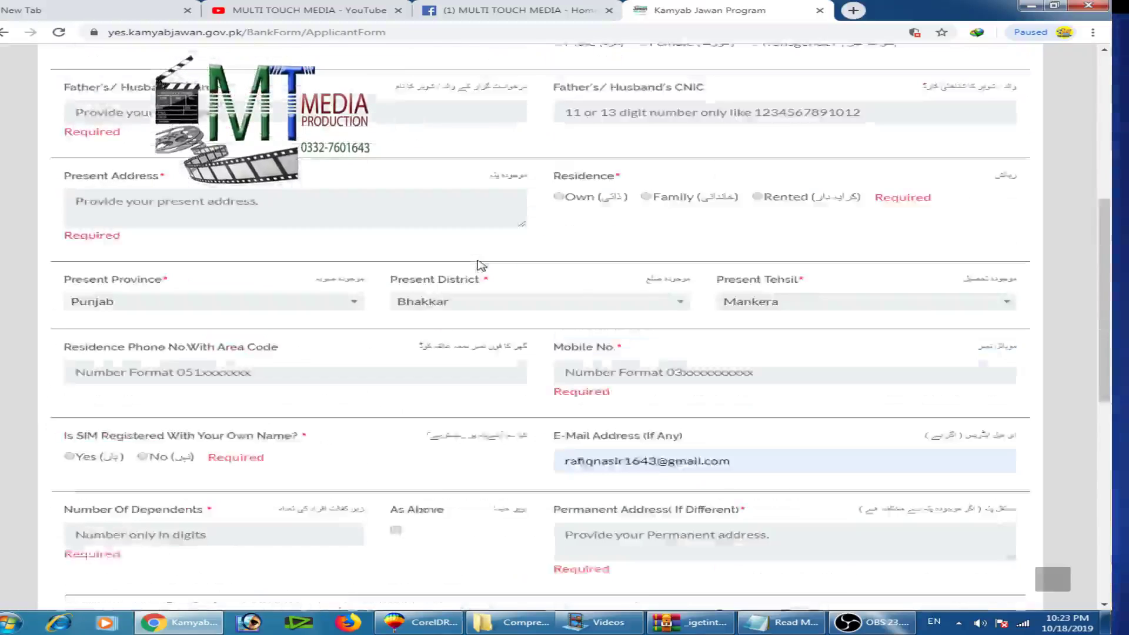
scroll(478, 265, "down", 9)
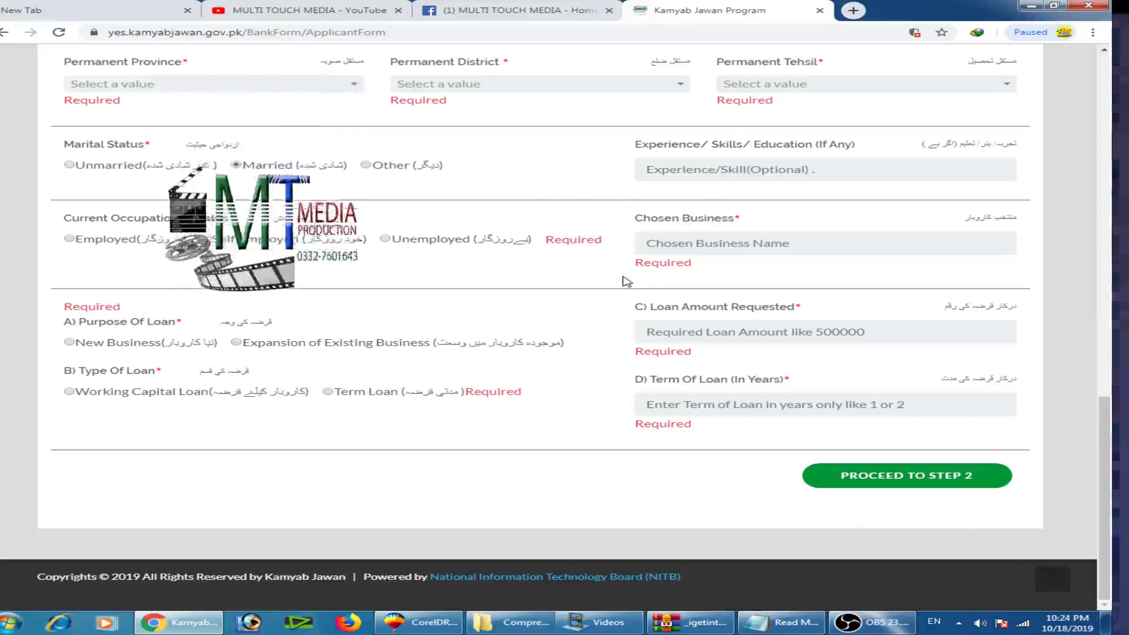
scroll(627, 281, "up", 6)
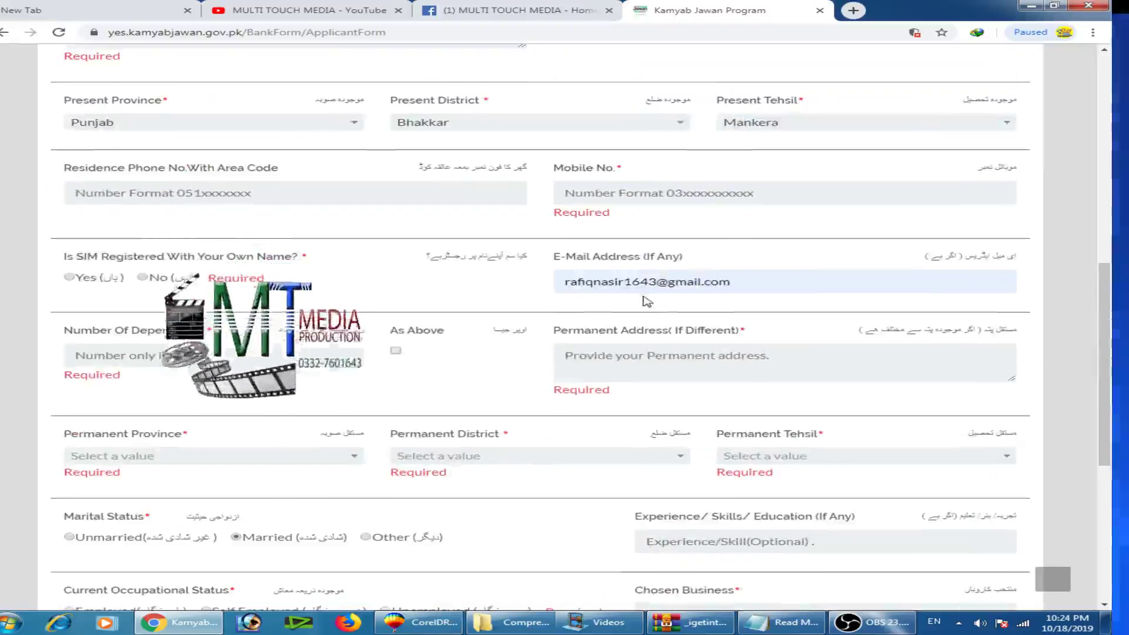
scroll(786, 213, "up", 4)
scroll(785, 237, "up", 4)
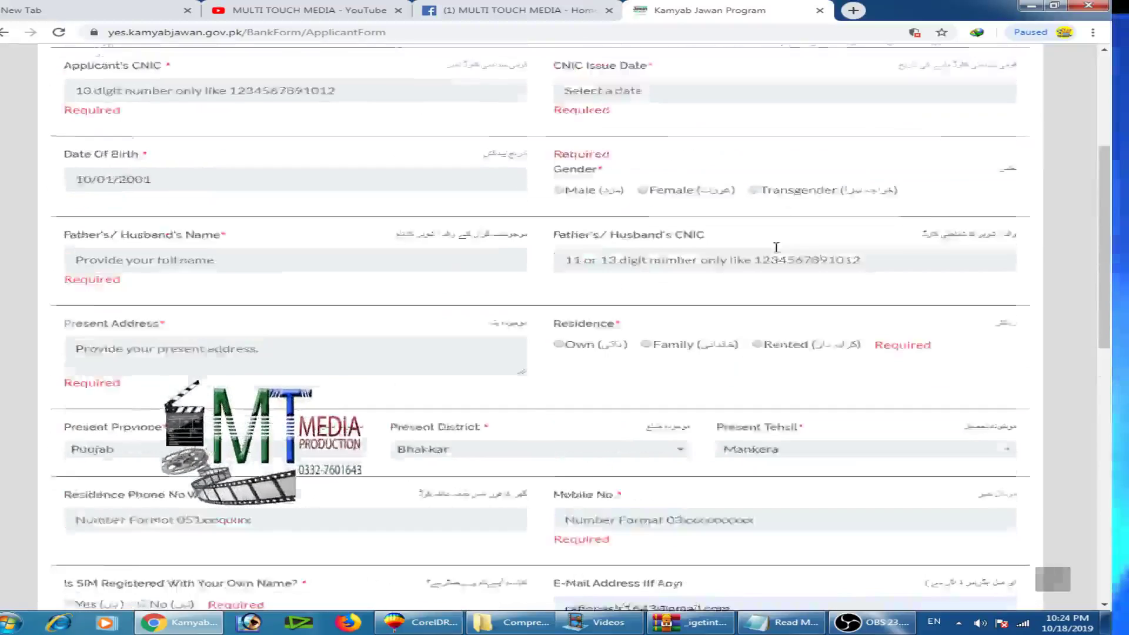
scroll(769, 267, "down", 6)
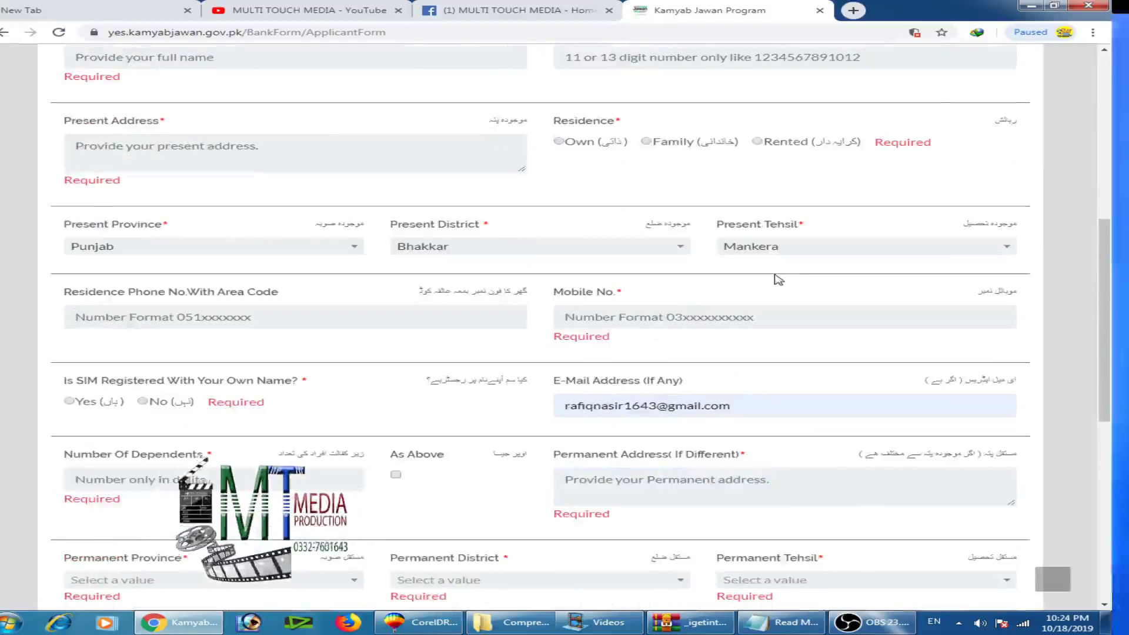
scroll(779, 280, "down", 6)
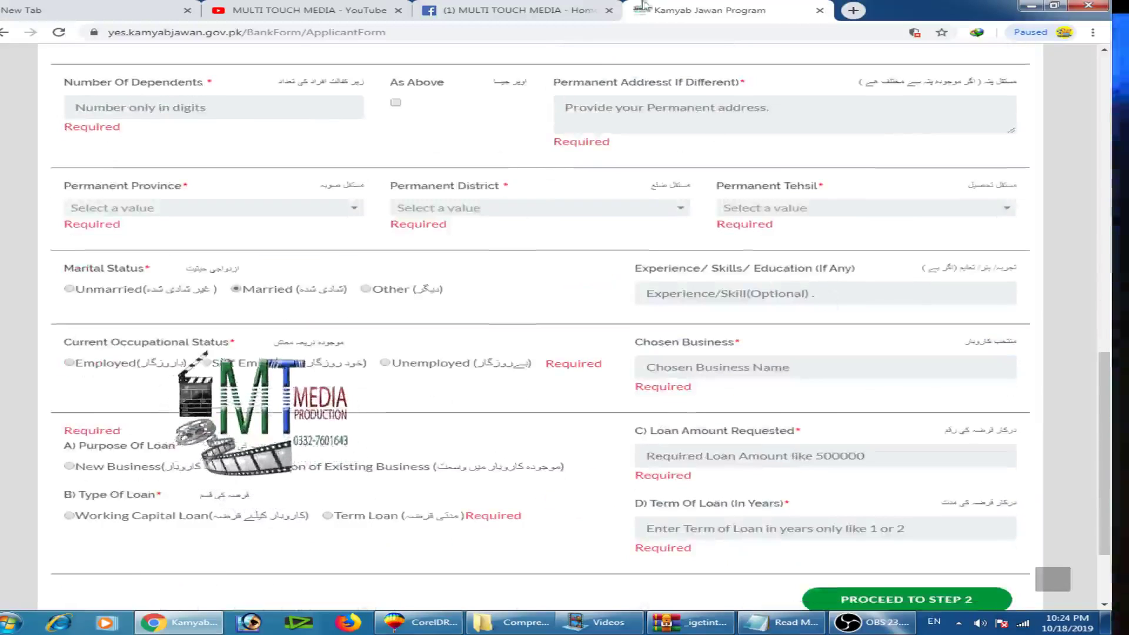
View the MULTI TOUCH MEDIA Facebook page and the YouTube channel of the same name
left_click(529, 11)
left_click(330, 10)
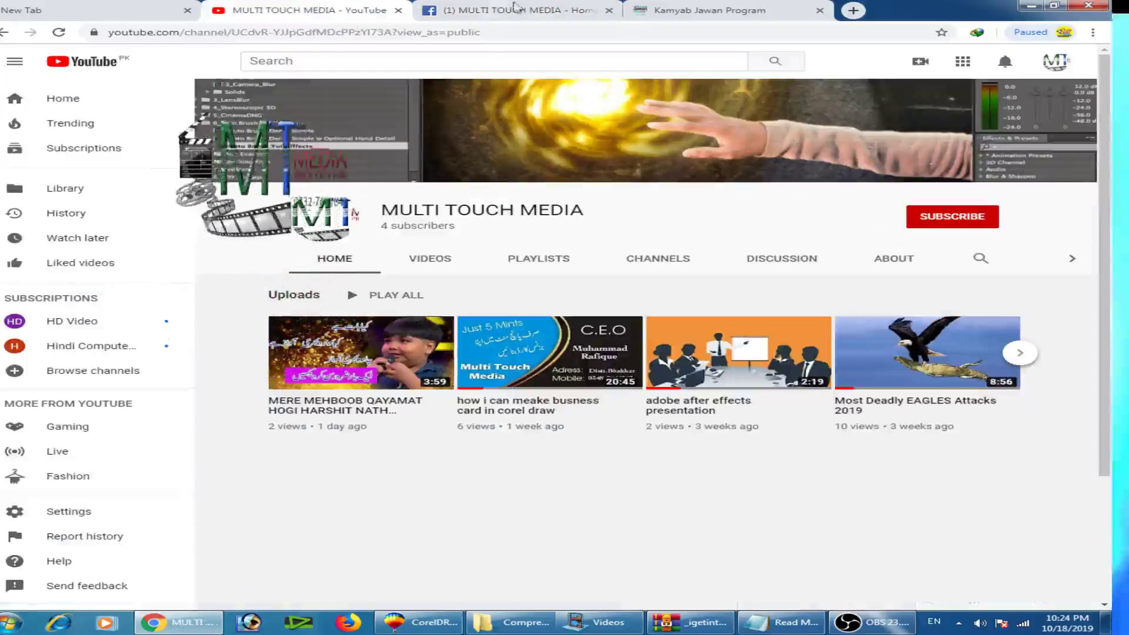
key("ctrl+Tab")
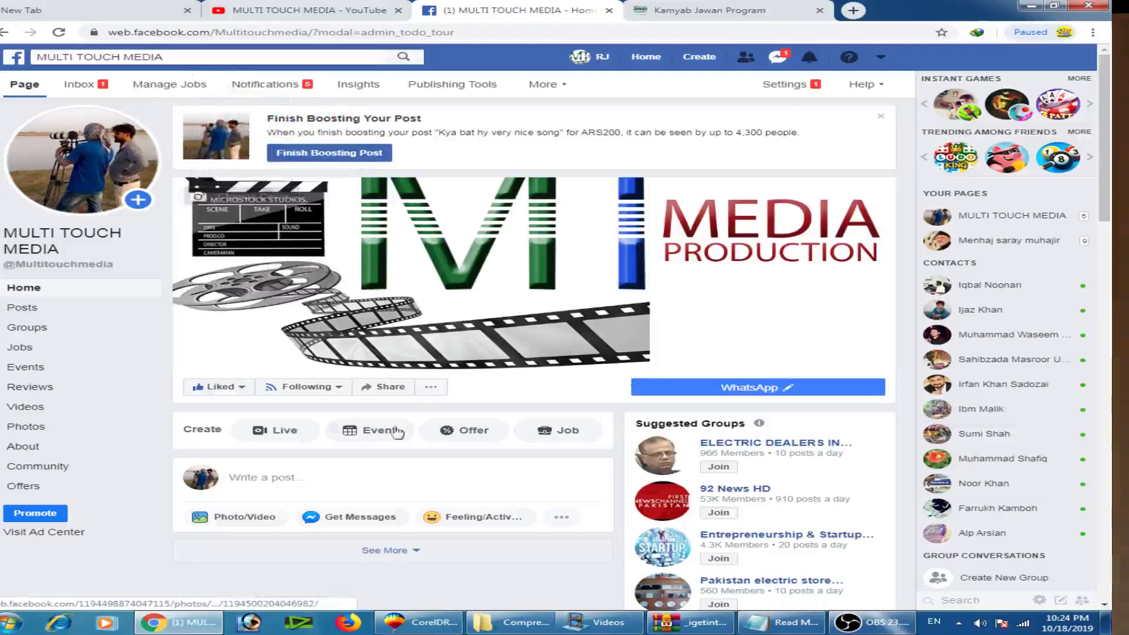
left_click(259, 12)
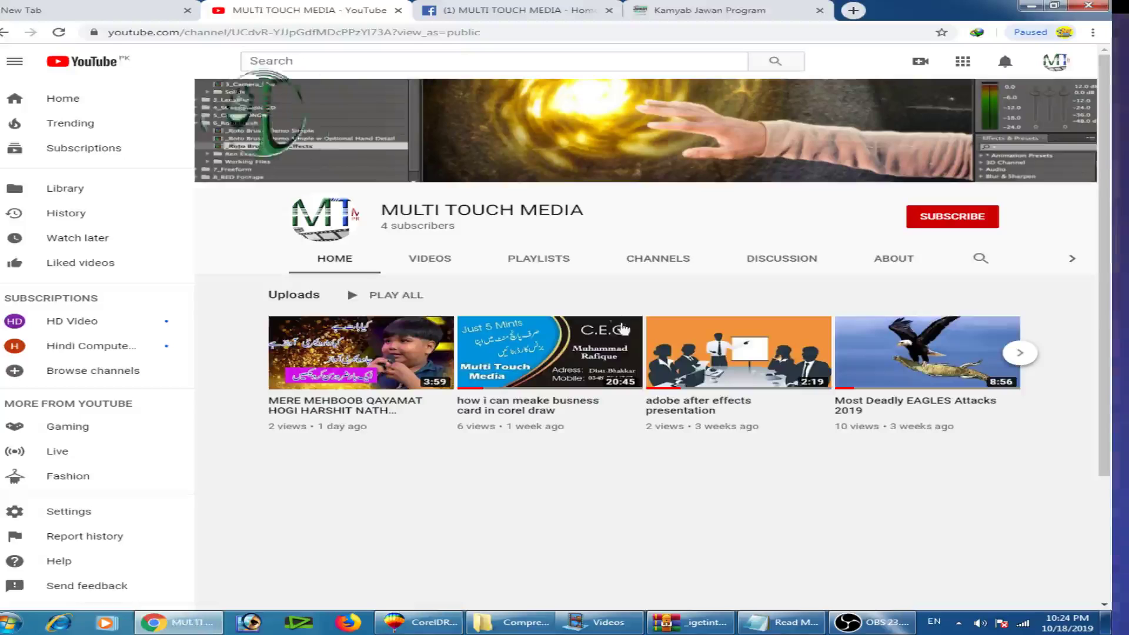